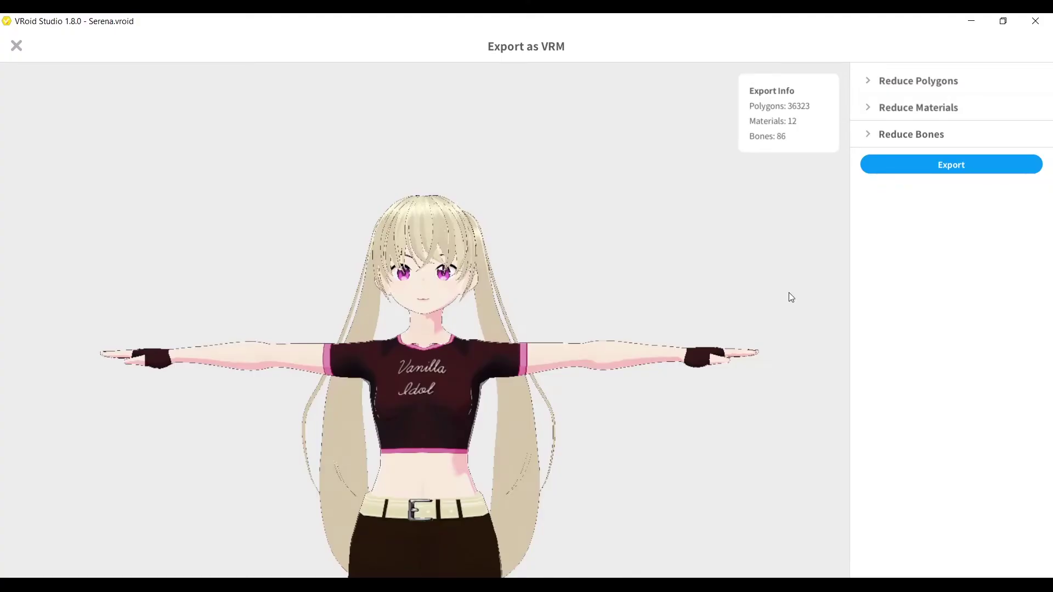
# Close the hair bounce editor and overwrite the file to save the bone group changes.
pyautogui.moveTo(770, 269); pyautogui.dragTo(765, 274)
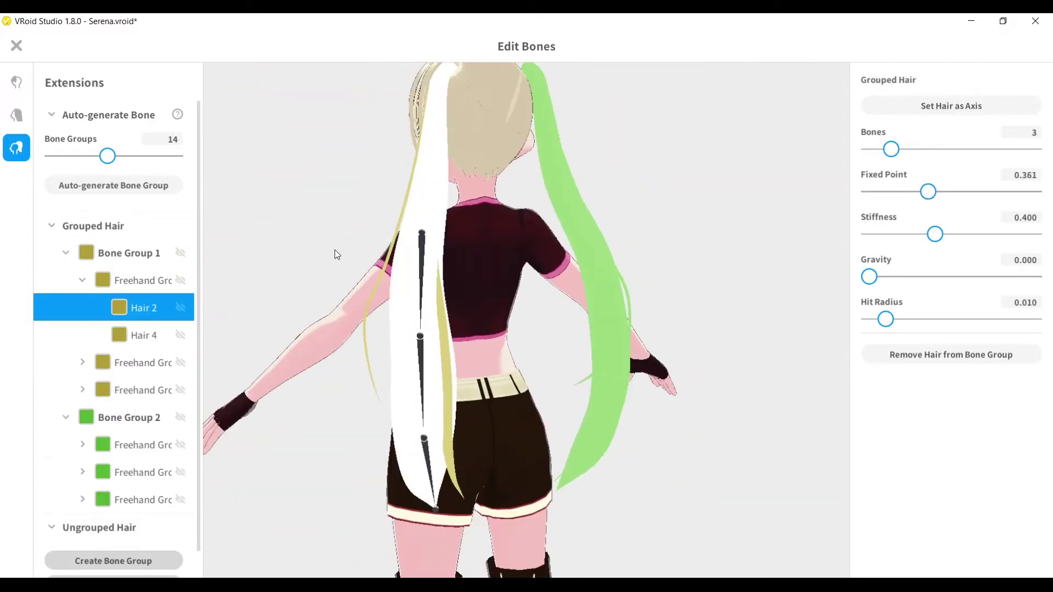
pyautogui.click(17, 45)
pyautogui.click(526, 399)
# Start a VRM export, expand Reduce Polygons, and set the material shader to arktoon AlphaCutout.
pyautogui.click(987, 45)
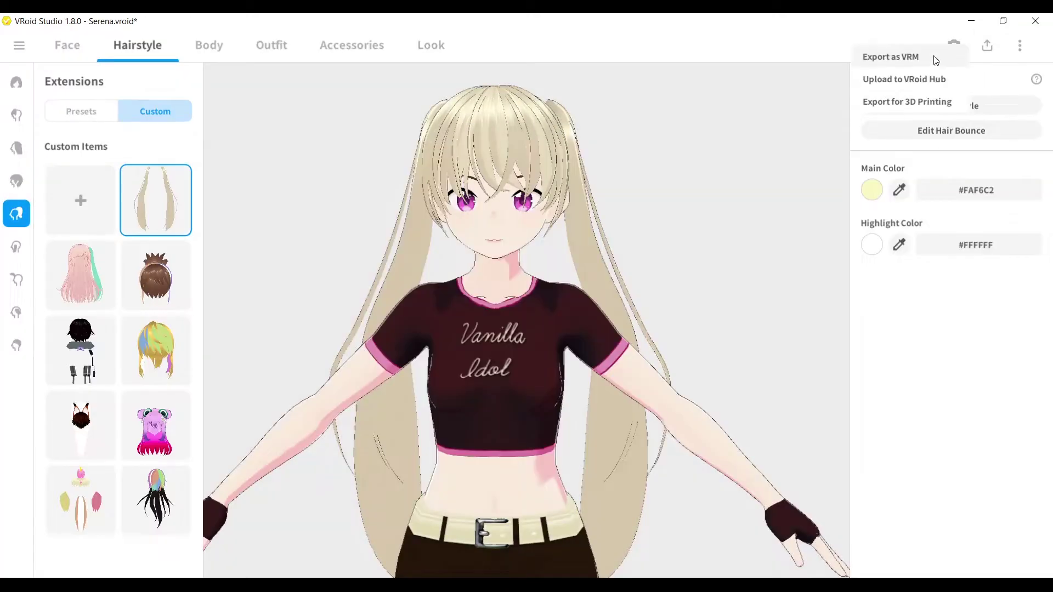
pyautogui.click(936, 59)
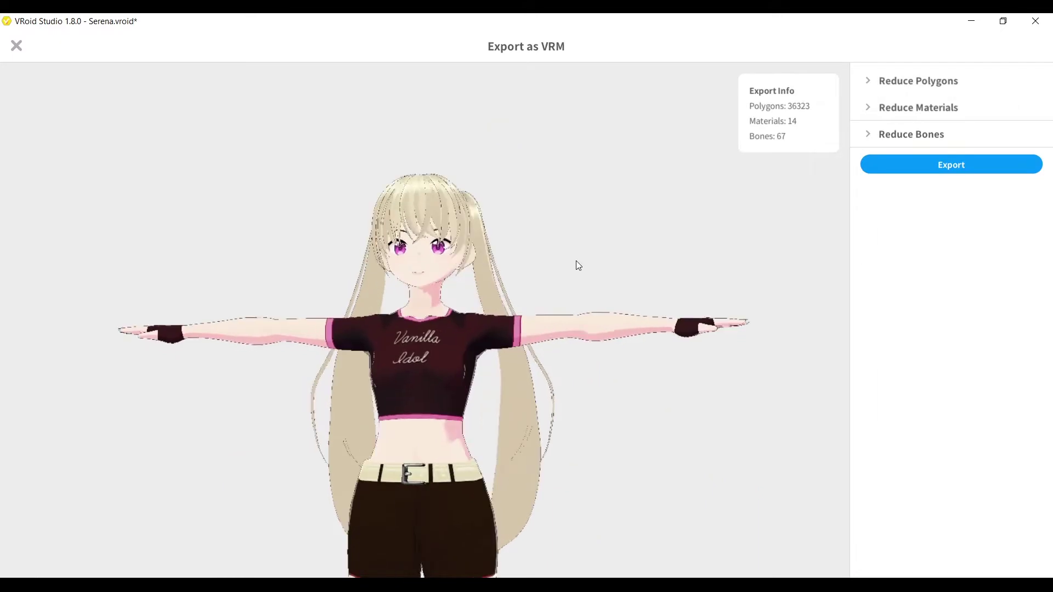
pyautogui.click(864, 82)
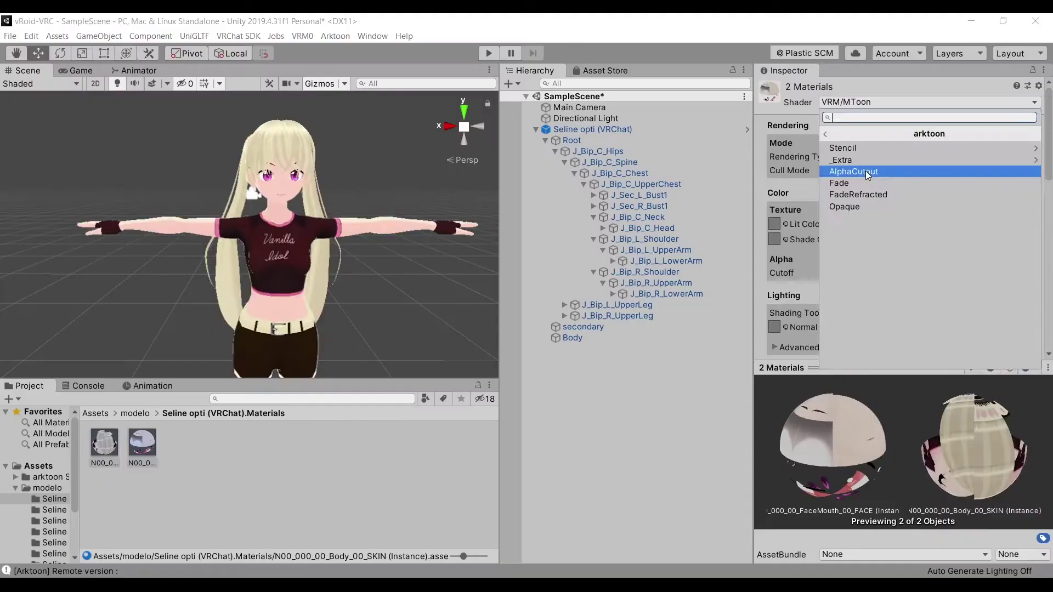
pyautogui.click(865, 170)
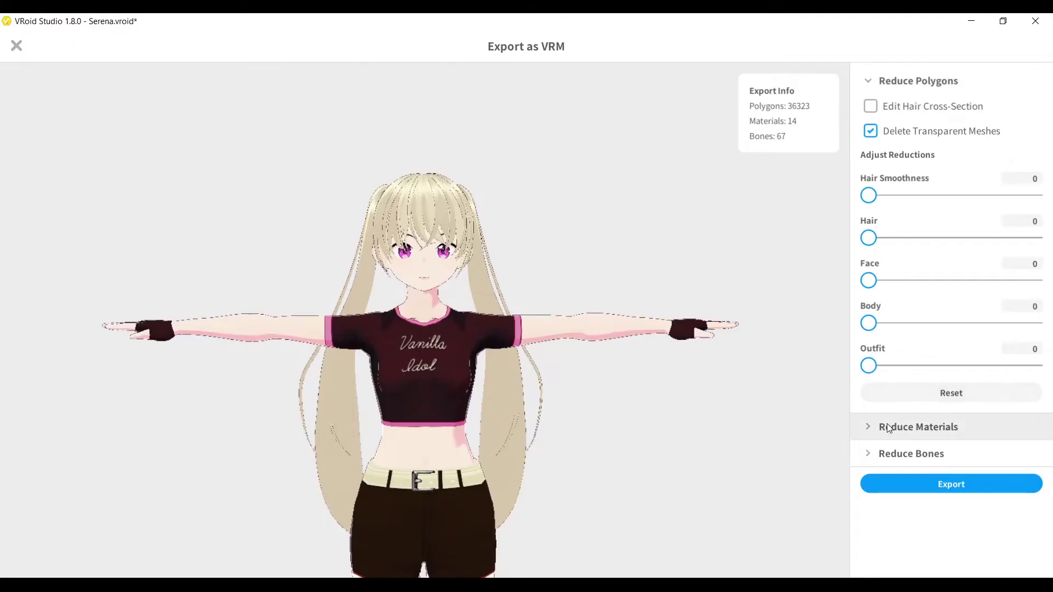
# Reduce the export to 2 materials and set Hair Smoothness to 22 and Hair to 25.
pyautogui.click(887, 425)
pyautogui.scroll(-2, 910, 332)
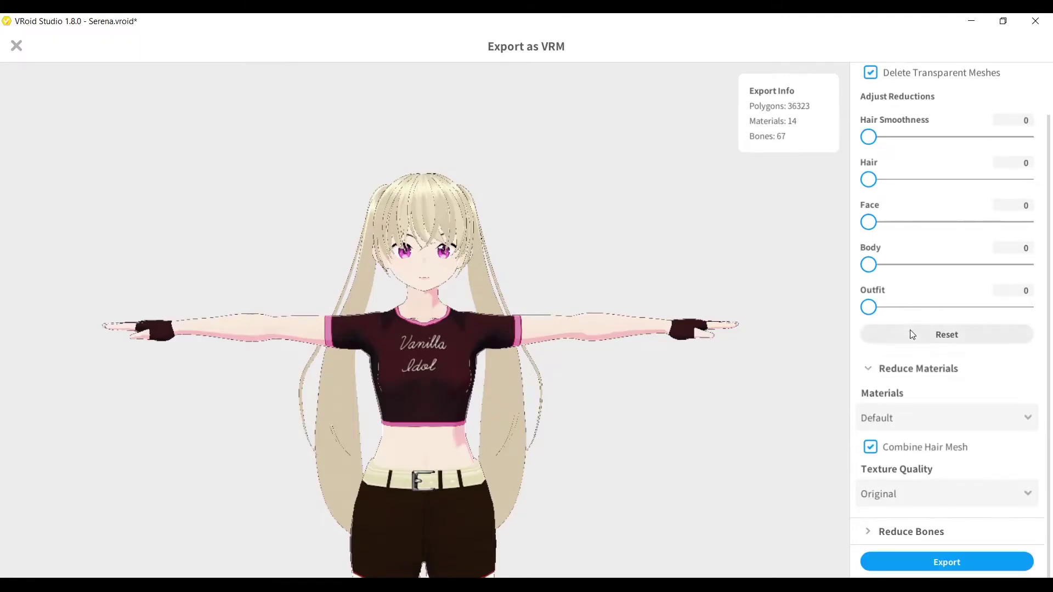
pyautogui.click(916, 422)
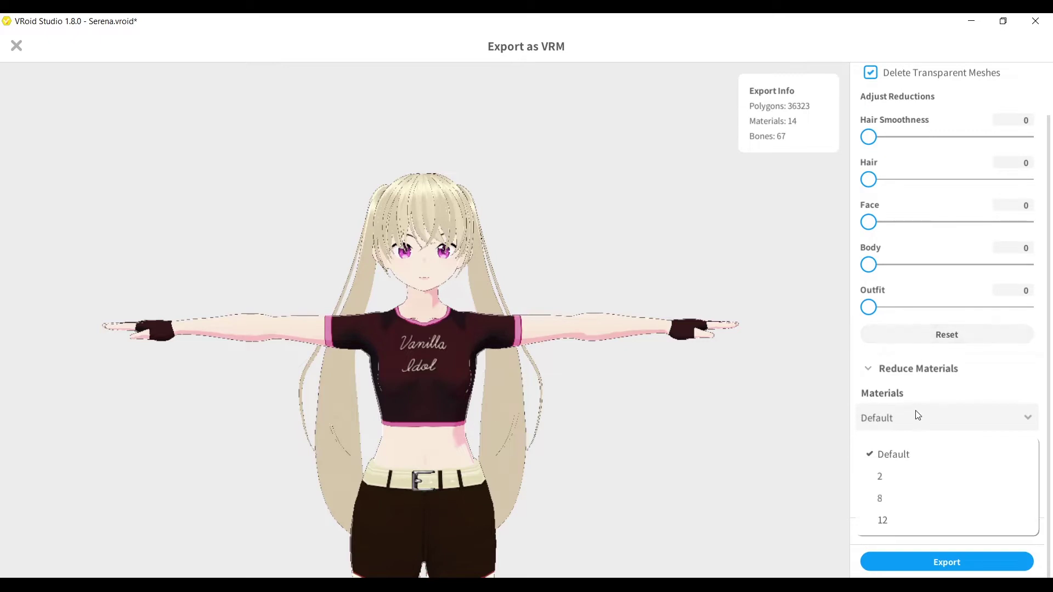
pyautogui.click(899, 477)
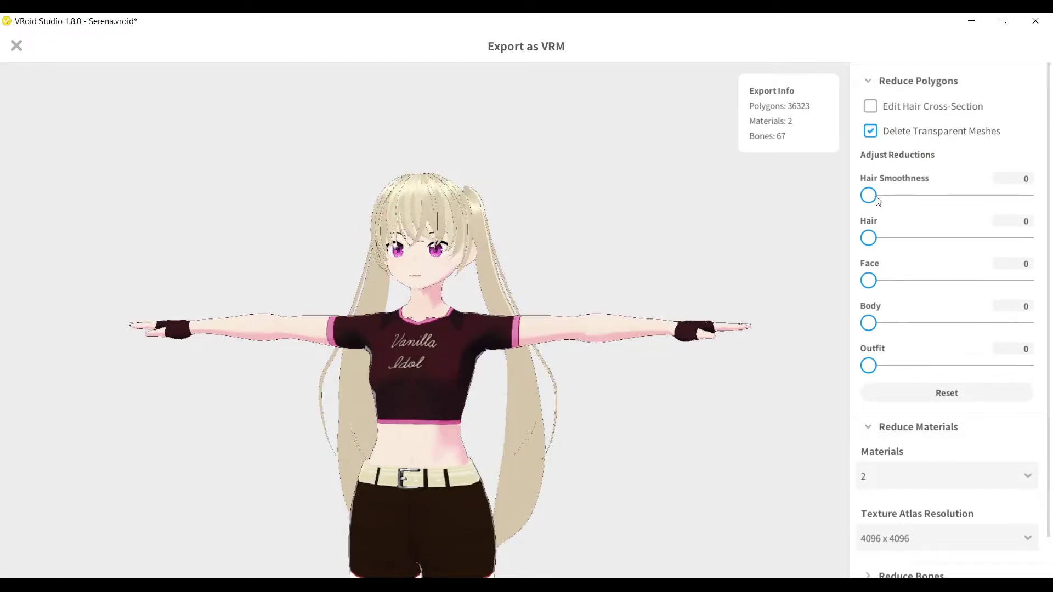
pyautogui.click(905, 195)
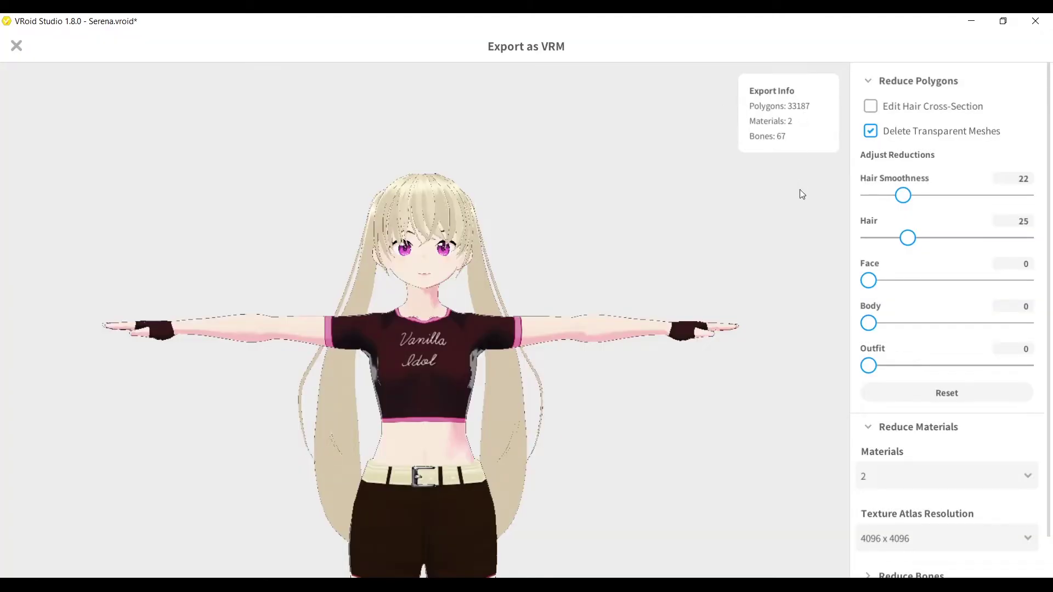
pyautogui.scroll(-2, 927, 560)
# Review the Seline avatar's VRM Settings information and export the VRM file.
pyautogui.click(926, 560)
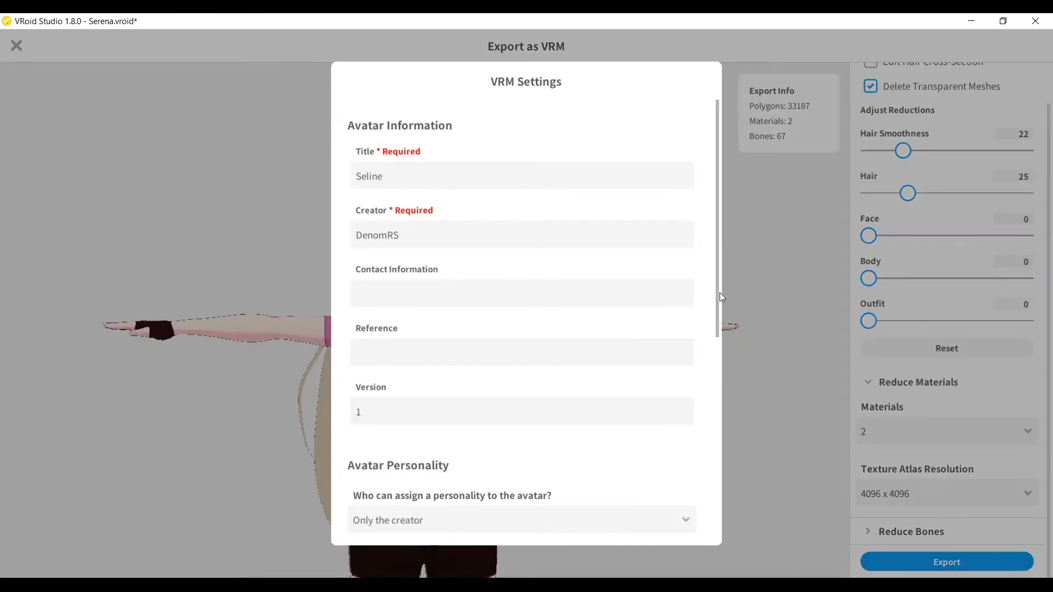
pyautogui.moveTo(717, 292); pyautogui.dragTo(718, 489)
pyautogui.click(661, 477)
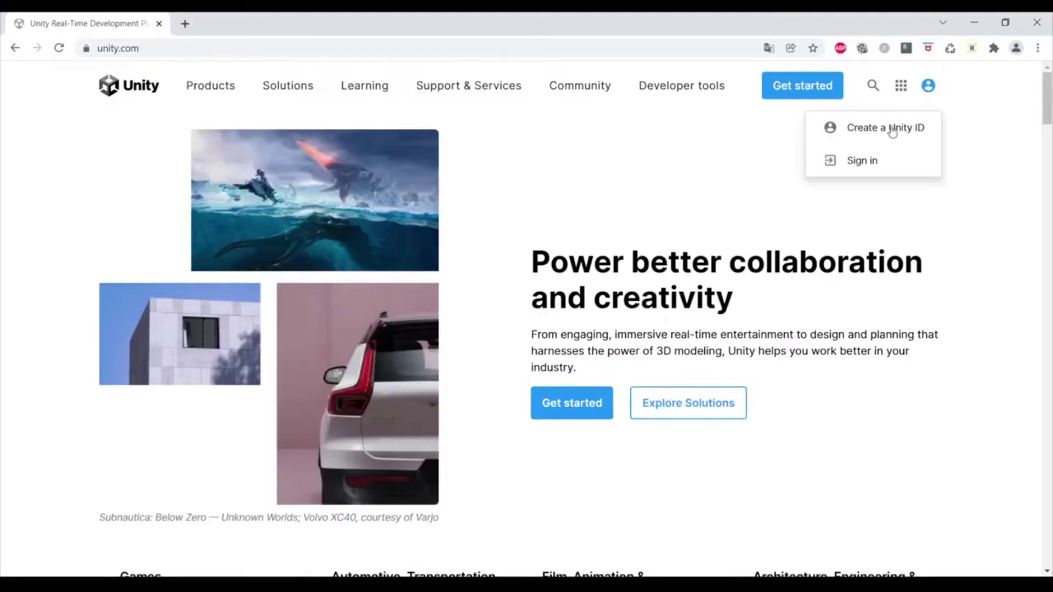
# Begin a Unity ID, then find Unity 2019.4.31f1 in VRChat docs and install it via Unity Hub.
pyautogui.click(892, 130)
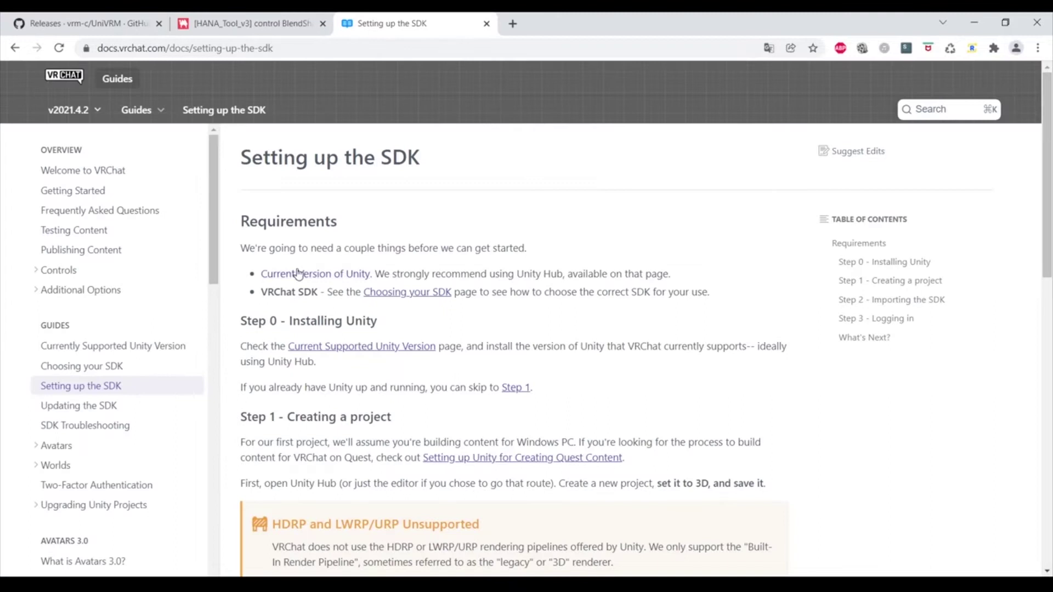
pyautogui.click(297, 273)
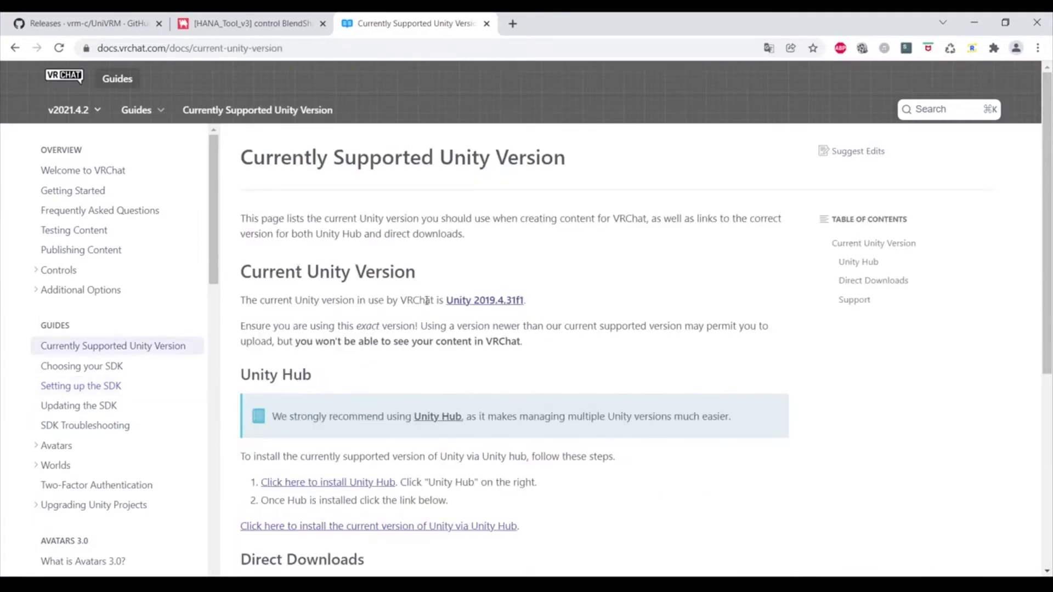
pyautogui.moveTo(426, 300); pyautogui.dragTo(554, 304)
pyautogui.click(559, 294)
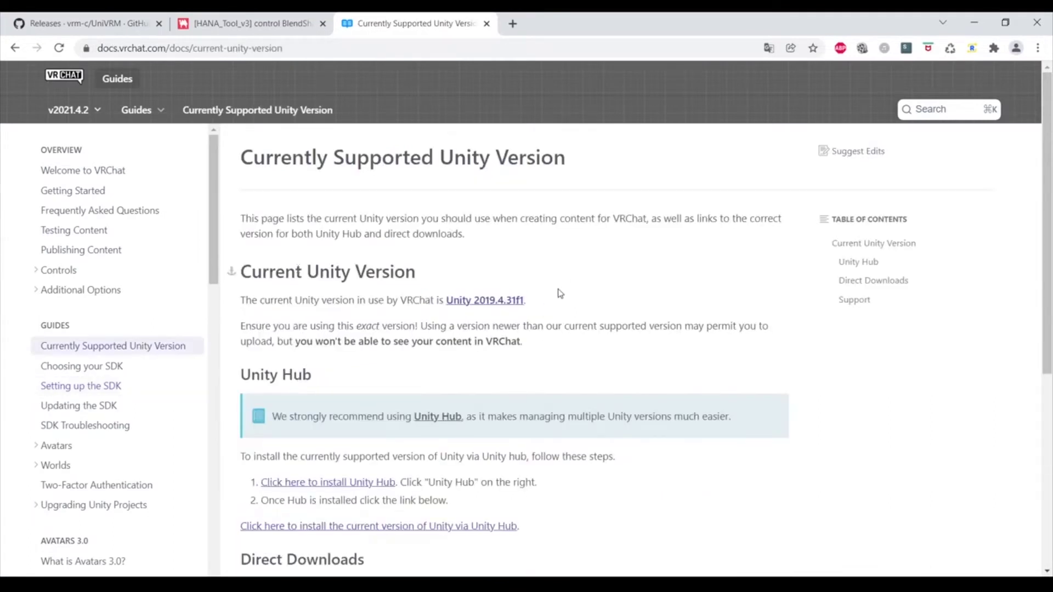
pyautogui.click(487, 300)
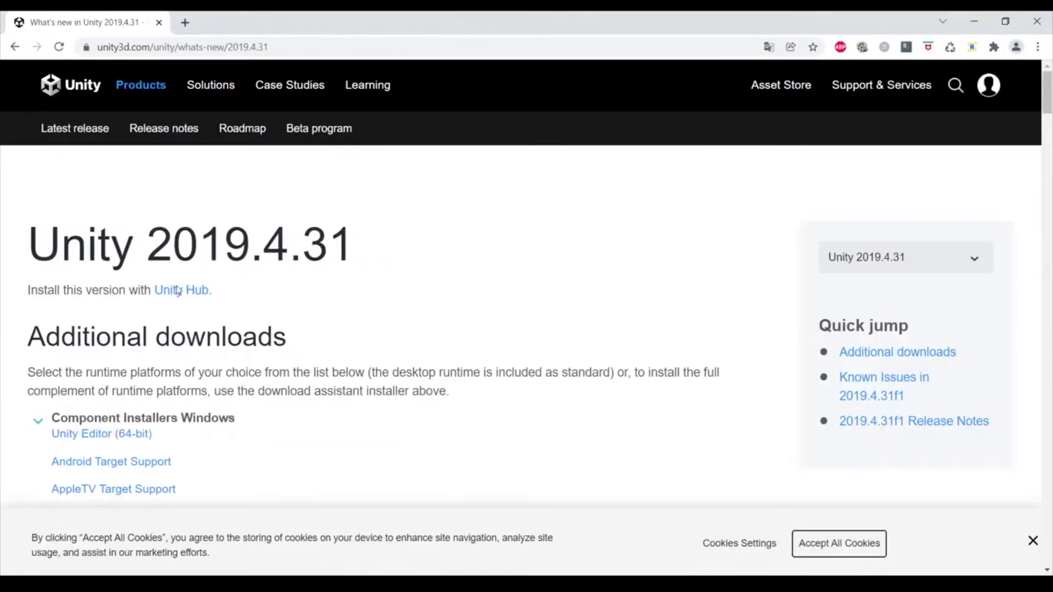
pyautogui.click(176, 294)
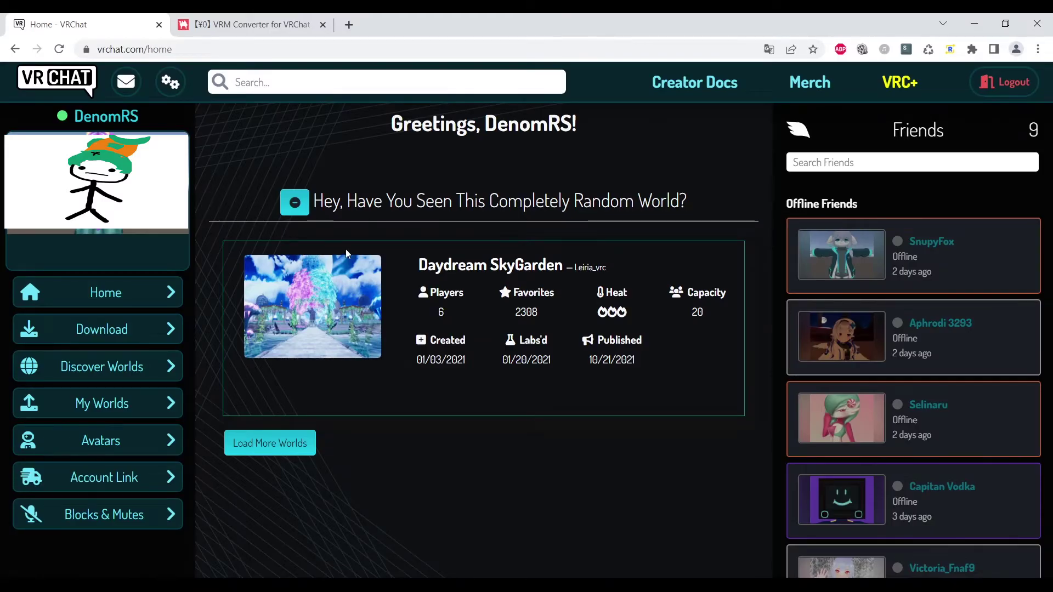
# Download the VRChat SDK3 Avatars package and the free VRM Converter for VRChat installer zip.
pyautogui.click(122, 341)
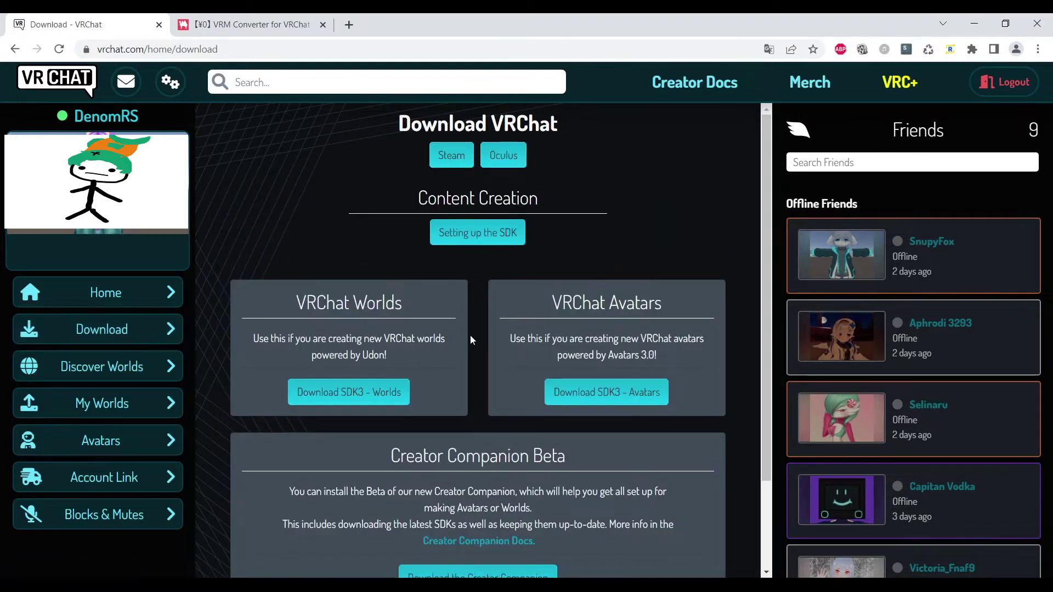
pyautogui.click(629, 388)
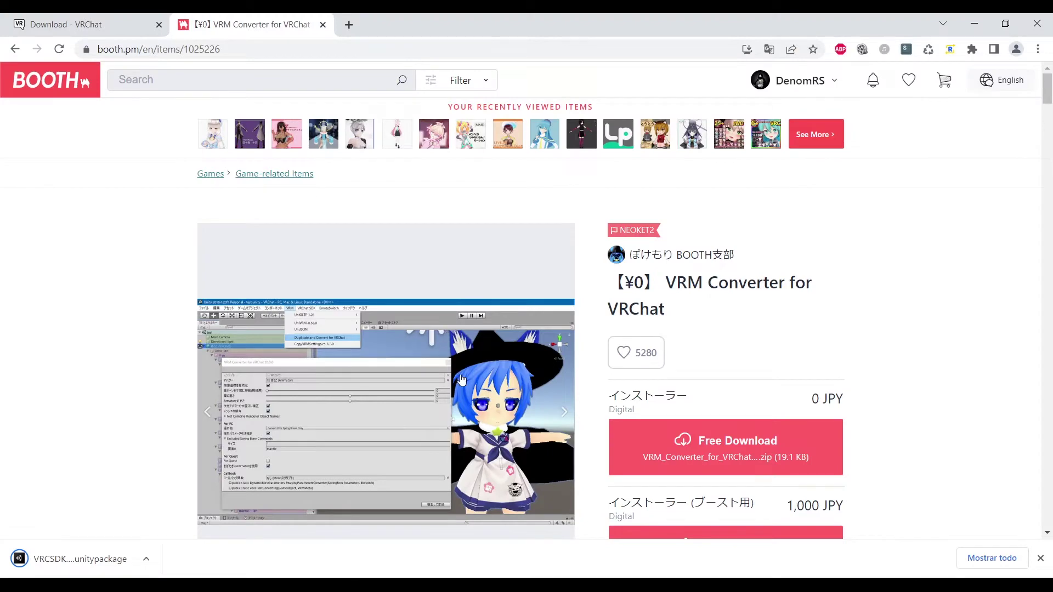
pyautogui.scroll(-2, 461, 378)
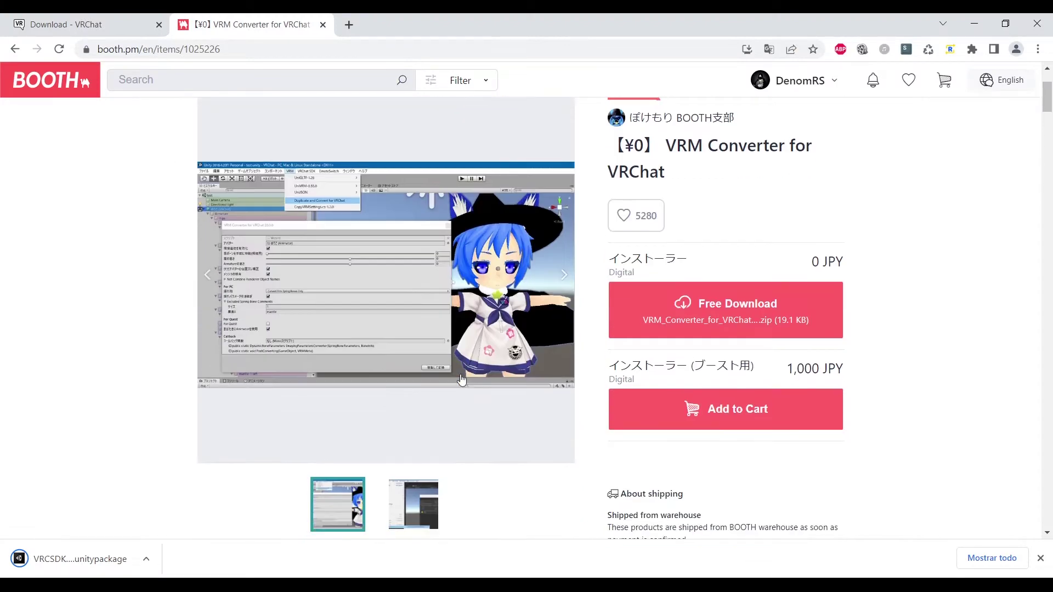
pyautogui.click(812, 323)
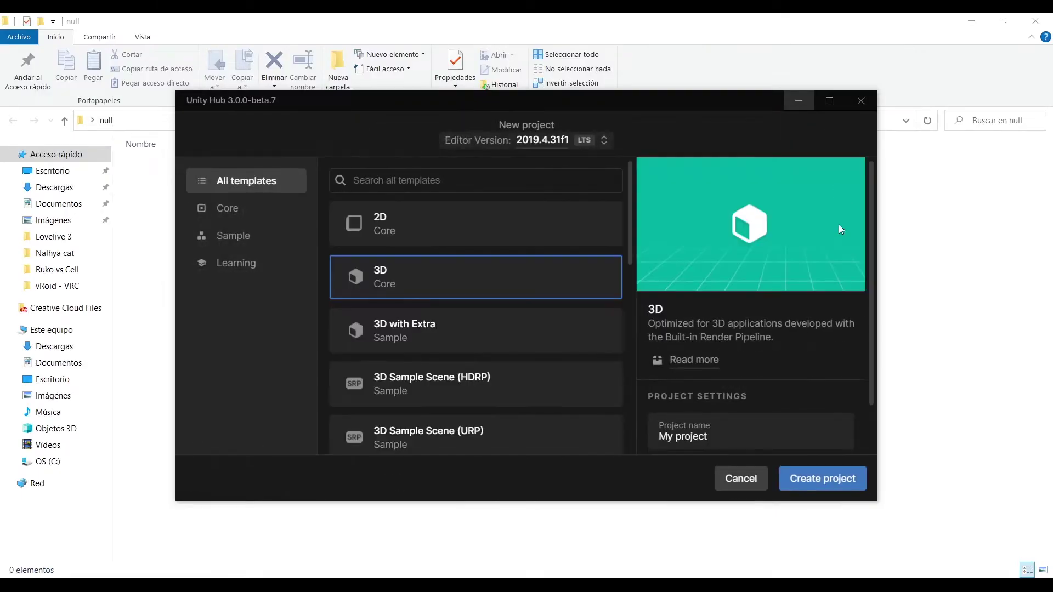
# Create the 3D project vRoid-VRC with editor 2019.4.31f1 and open the packages folder.
pyautogui.press('Tab')
pyautogui.write('vRoid-V')
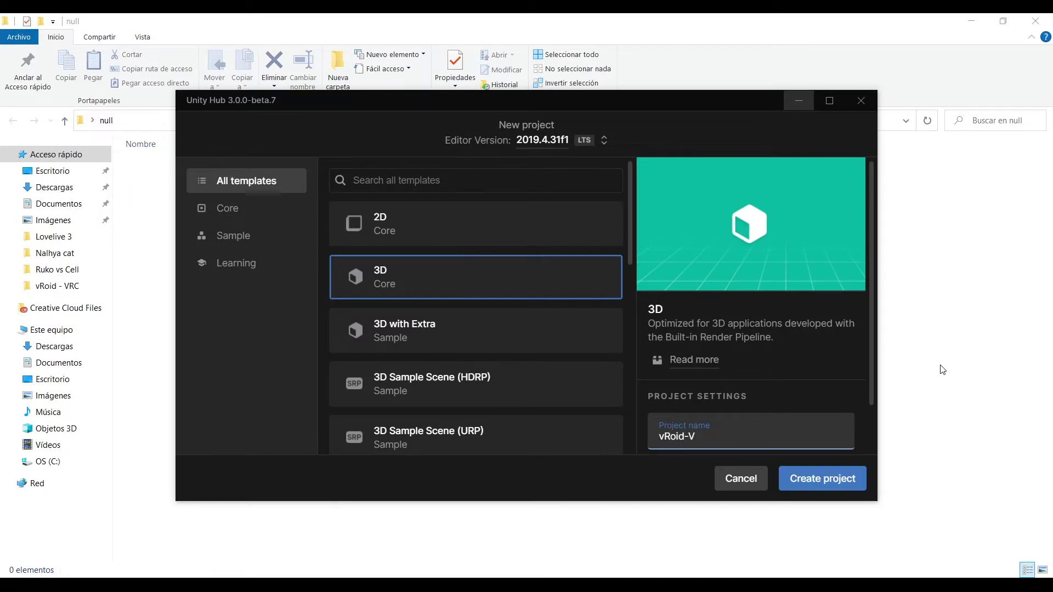
pyautogui.click(844, 479)
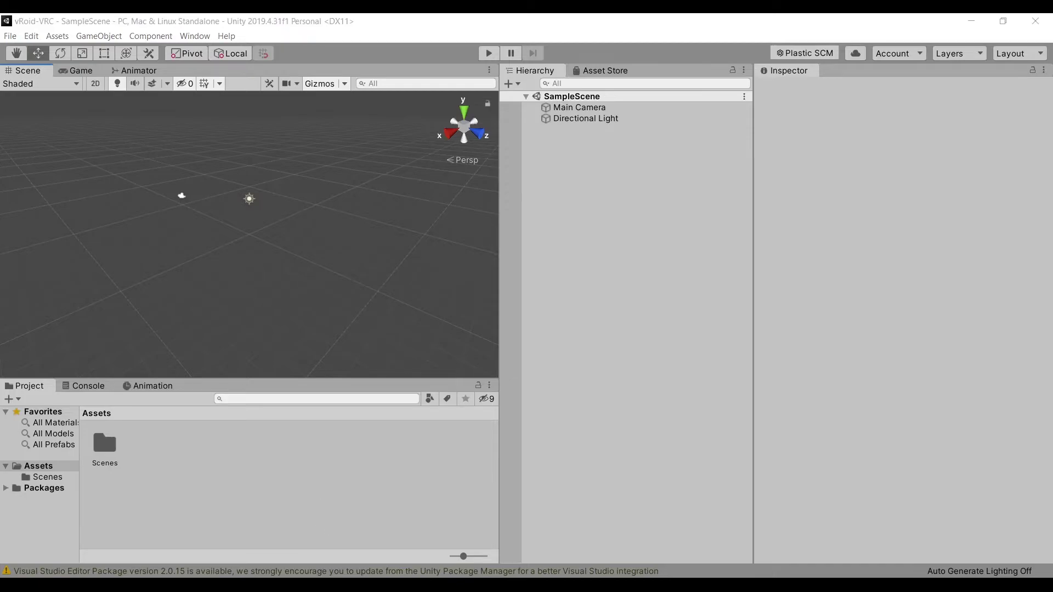
pyautogui.click(289, 584)
# Import the full VRCSDK3 Avatars package into the project assets.
pyautogui.click(451, 317)
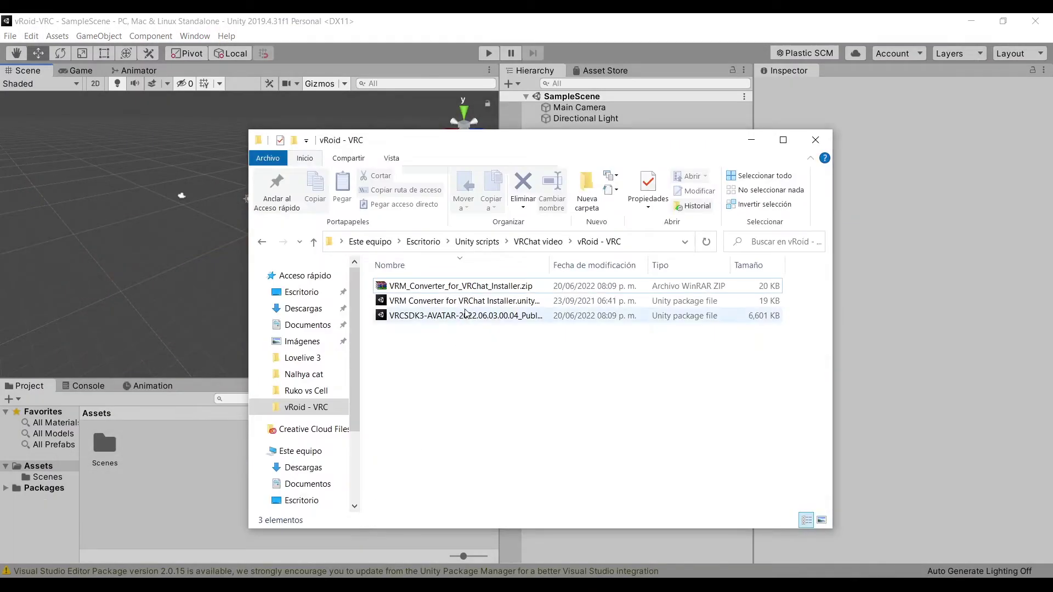
pyautogui.moveTo(451, 318); pyautogui.dragTo(176, 487)
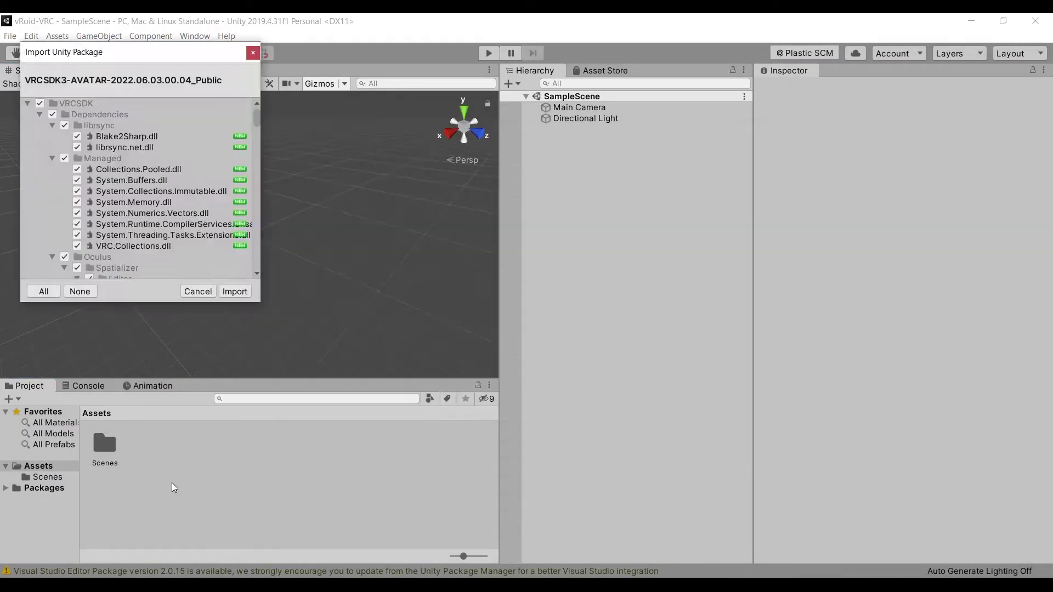
pyautogui.click(241, 292)
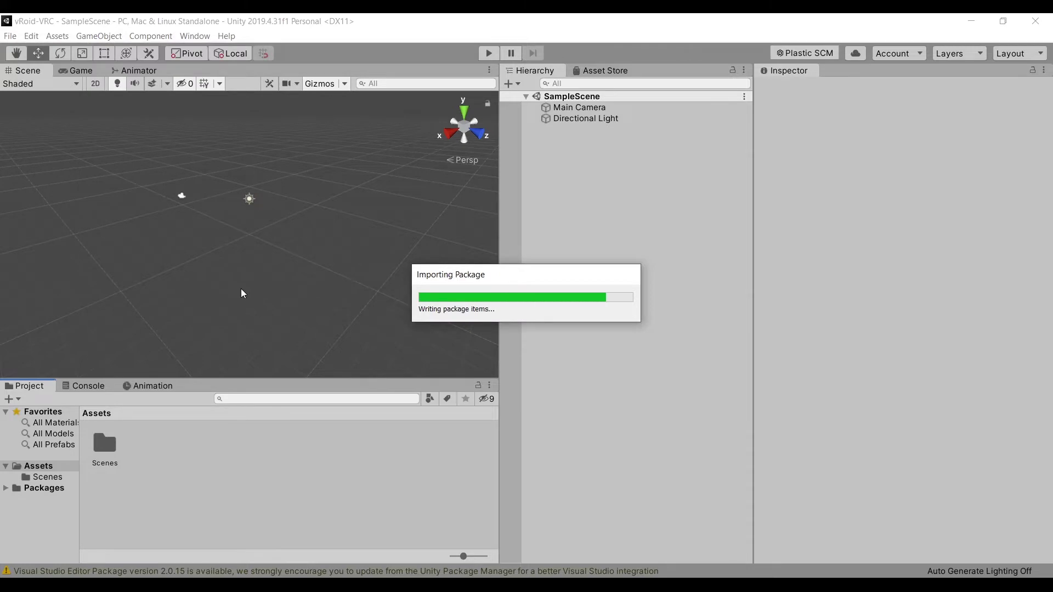
pyautogui.click(272, 26)
# Import the VRM Converter package into the project assets.
pyautogui.moveTo(288, 584)
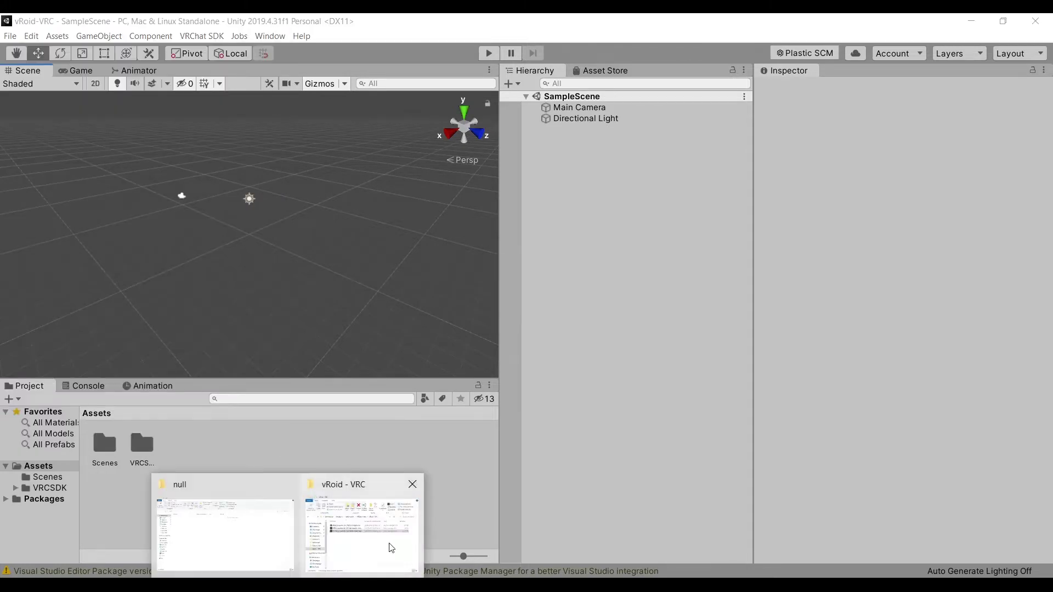
pyautogui.click(392, 545)
pyautogui.moveTo(441, 302); pyautogui.dragTo(180, 499)
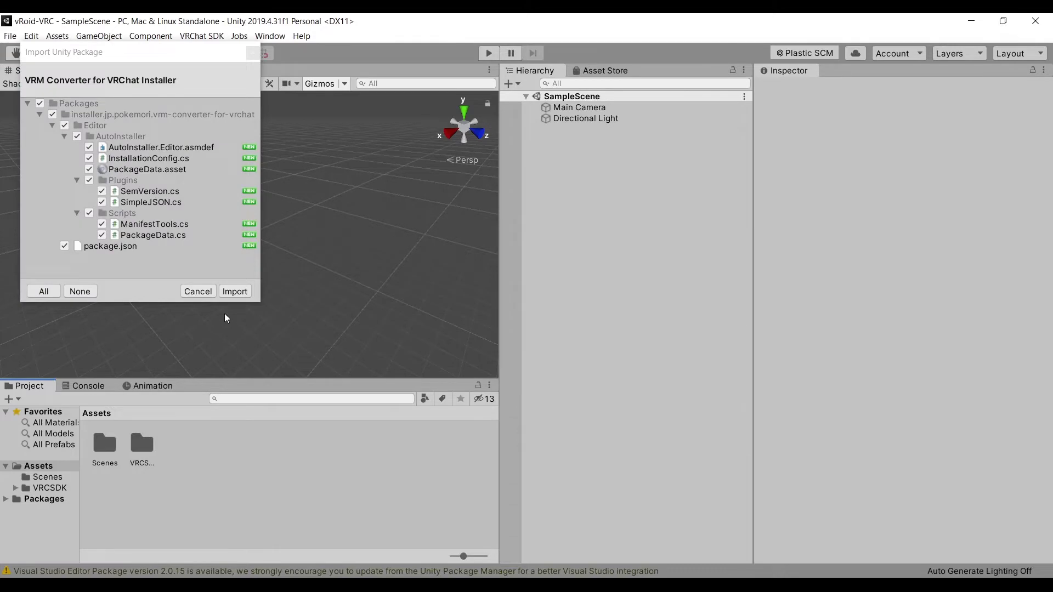
pyautogui.click(234, 291)
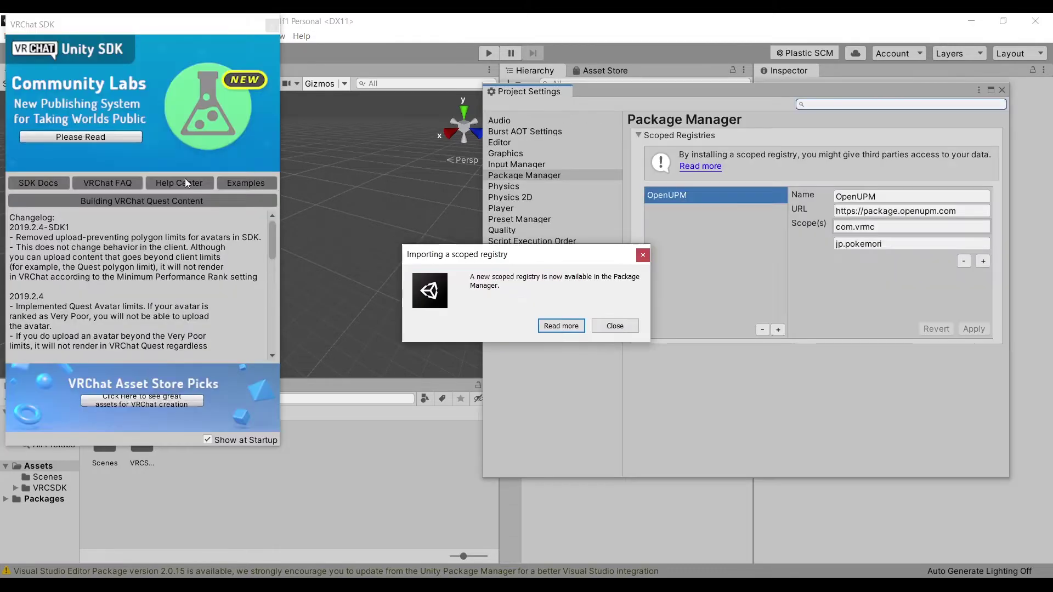
# Dismiss the scoped registry notice and settings windows, then create a modelo folder in Assets.
pyautogui.click(615, 326)
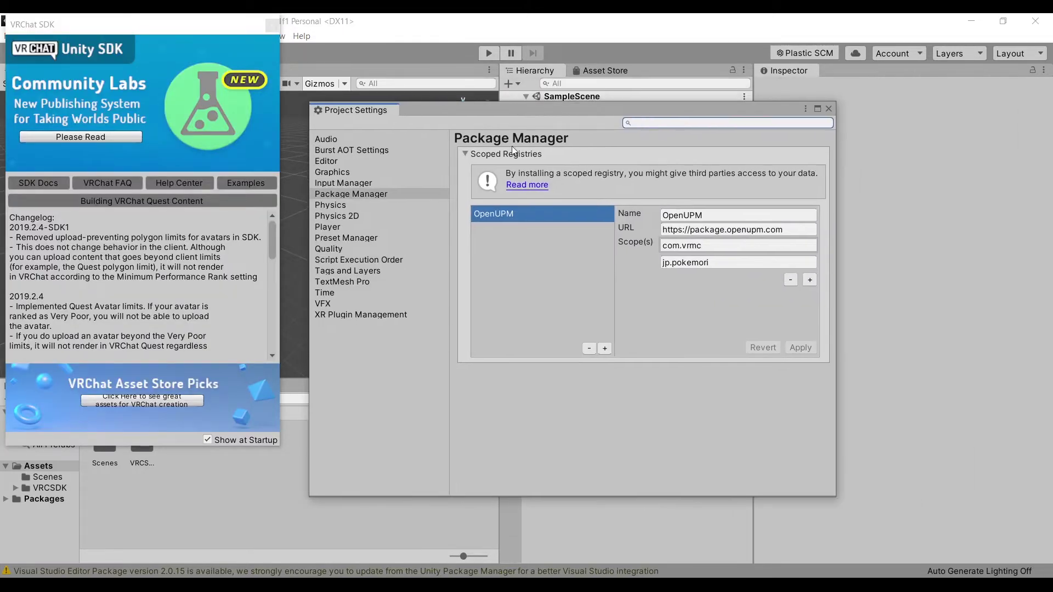
pyautogui.click(828, 109)
pyautogui.click(272, 24)
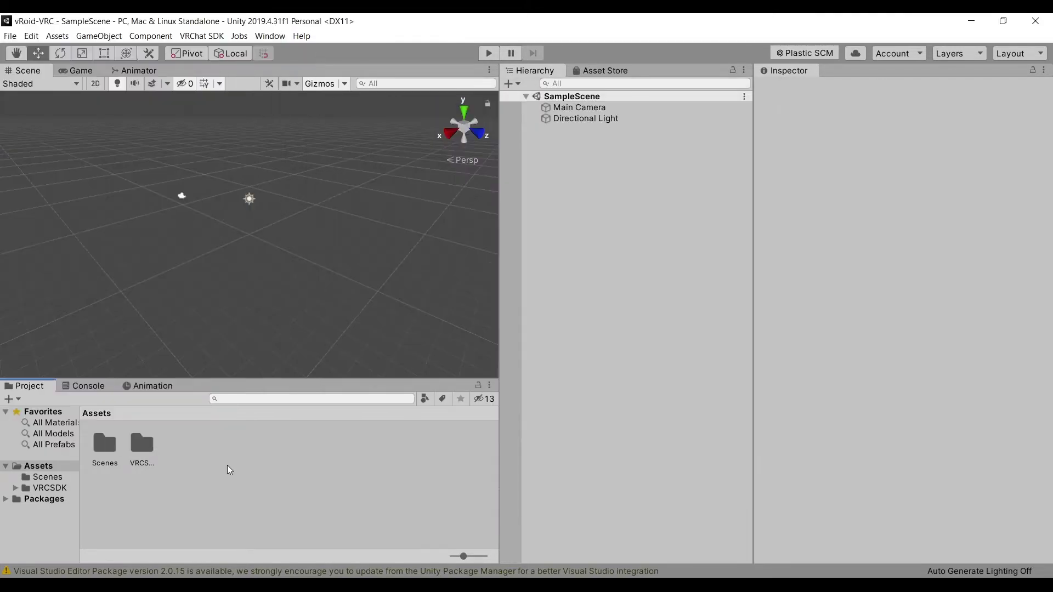
pyautogui.rightClick(237, 465)
pyautogui.moveTo(257, 168)
pyautogui.click(439, 147)
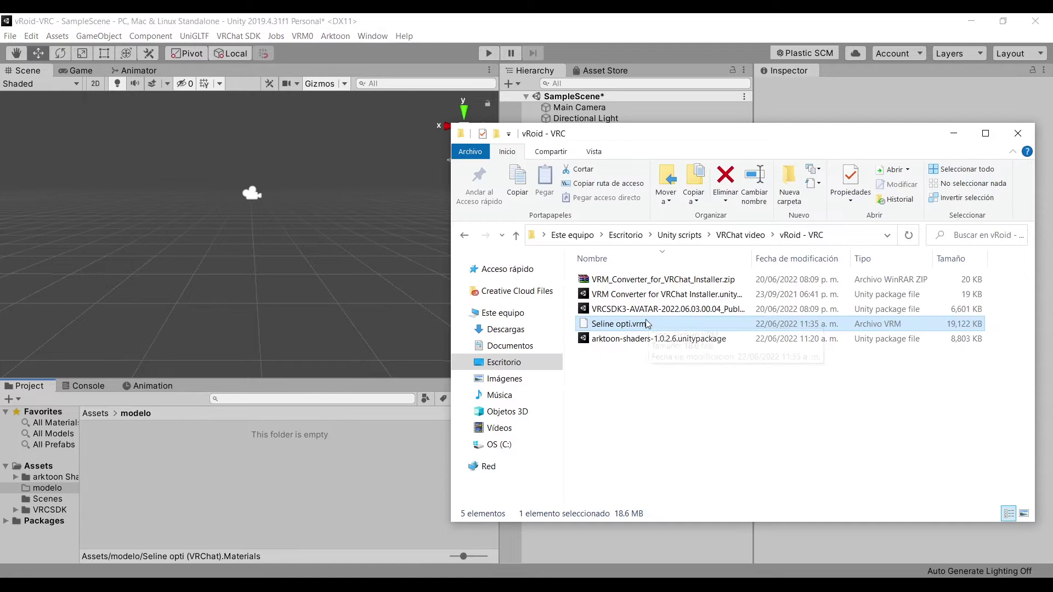
# Import Seline opti.vrm into the modelo folder and place its prefab in the scene.
pyautogui.moveTo(619, 324); pyautogui.dragTo(390, 365)
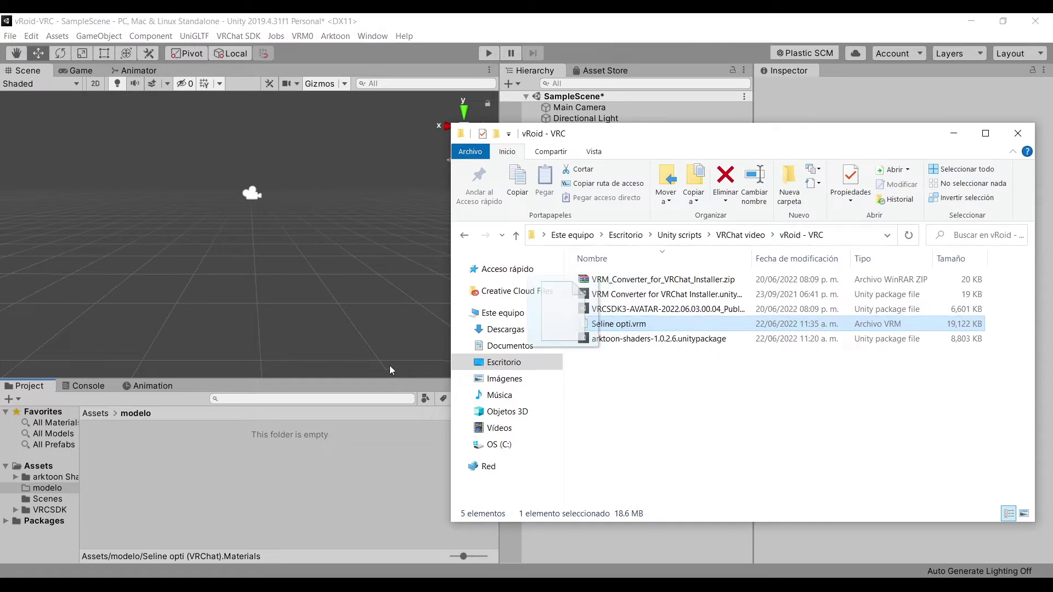
pyautogui.moveTo(256, 488); pyautogui.dragTo(256, 487)
pyautogui.click(367, 442)
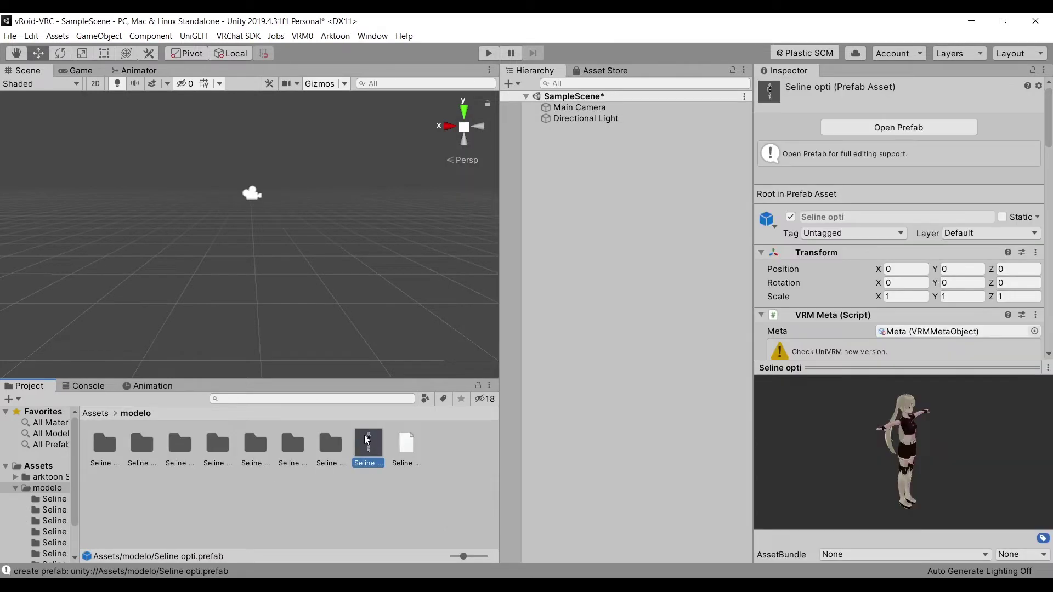
pyautogui.moveTo(367, 455); pyautogui.dragTo(591, 358)
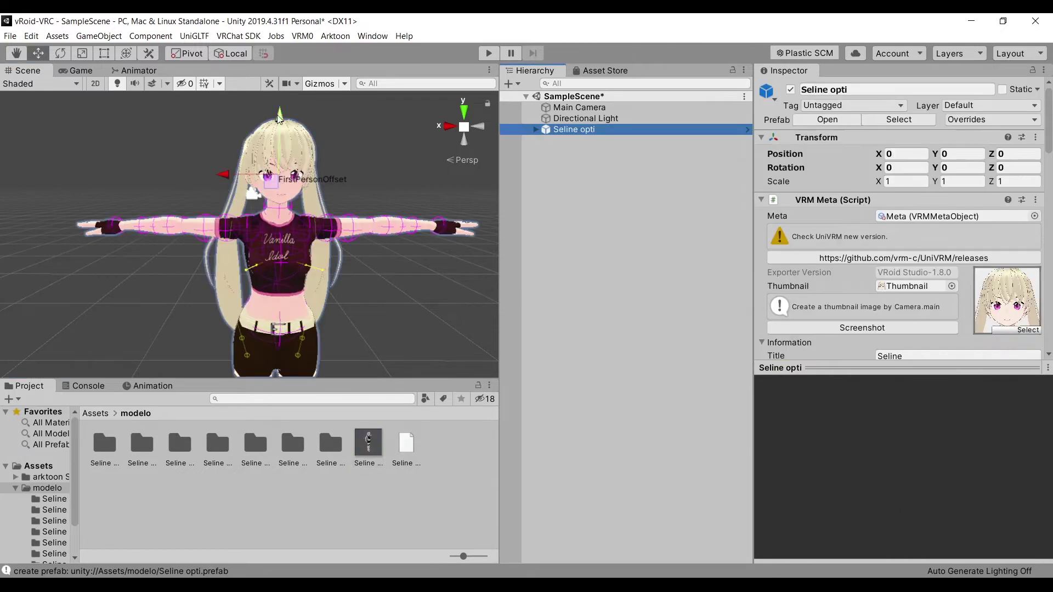
pyautogui.click(297, 37)
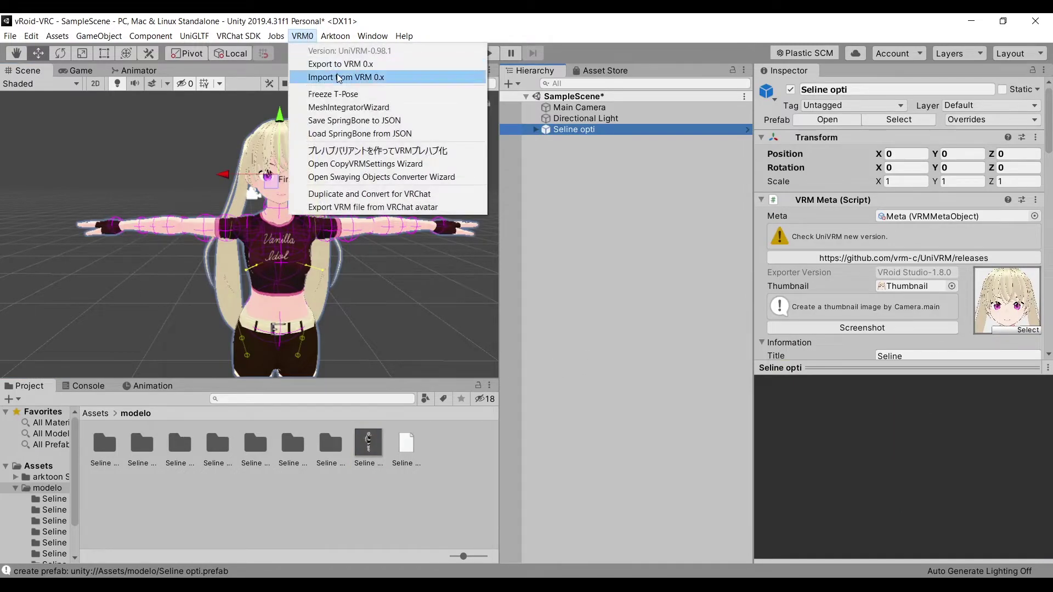
# Duplicate and convert Seline opti for VRChat, save the prefab, and delete the original.
pyautogui.click(396, 194)
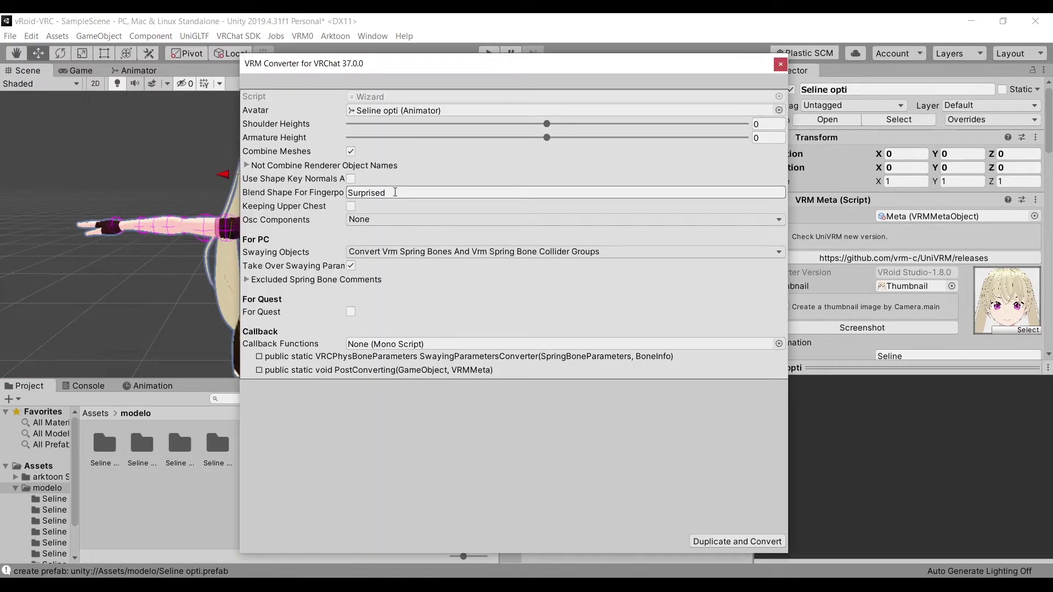
pyautogui.click(716, 540)
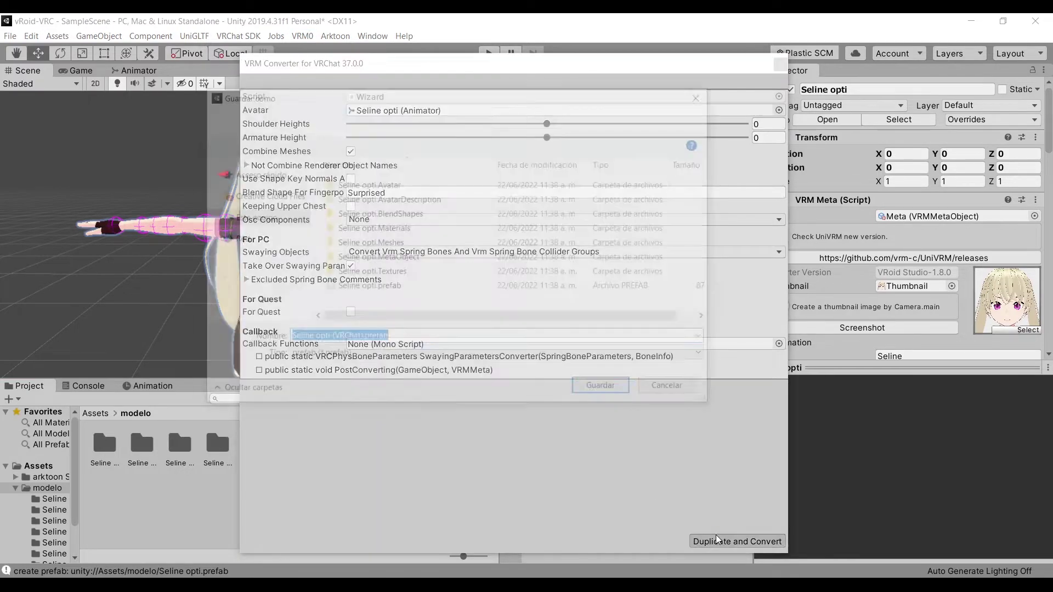
pyautogui.click(605, 390)
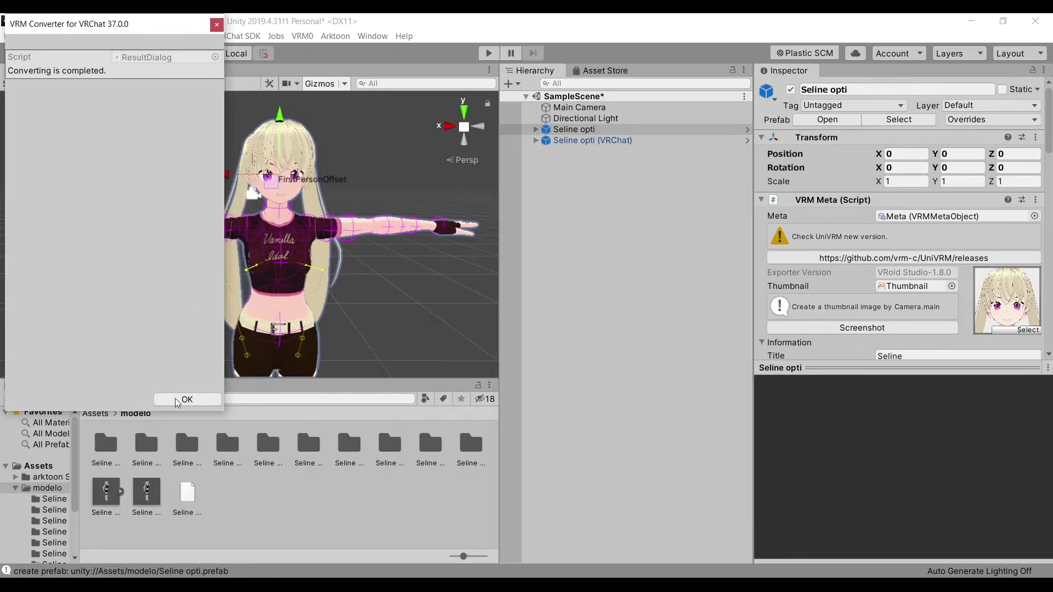
pyautogui.click(176, 401)
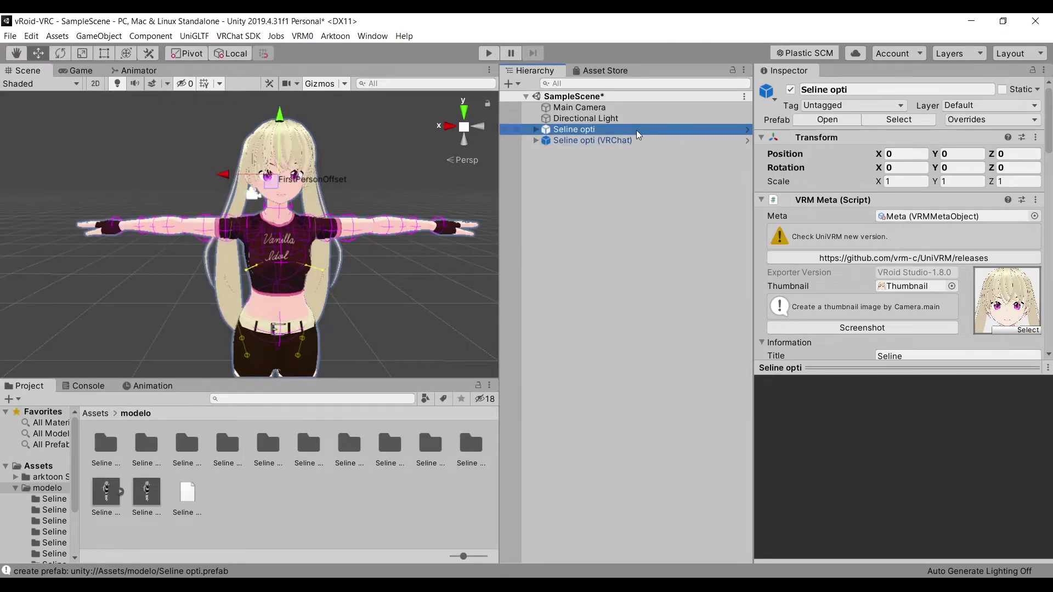
pyautogui.press('Delete')
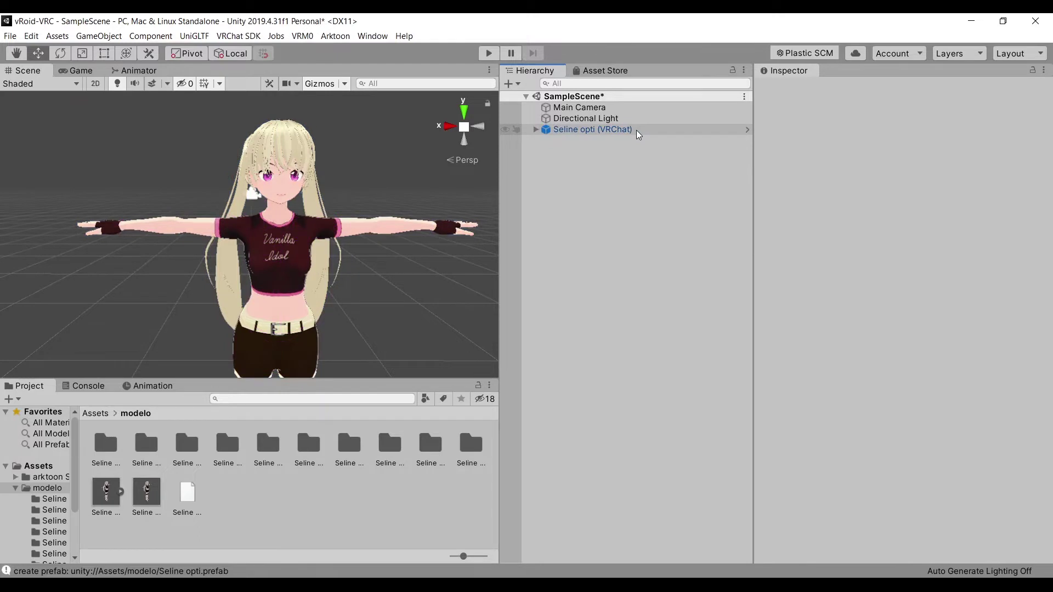
# Select and expand Seline opti (VRChat) to check Body materials, then open the VRChat SDK Control Panel.
pyautogui.doubleClick(398, 448)
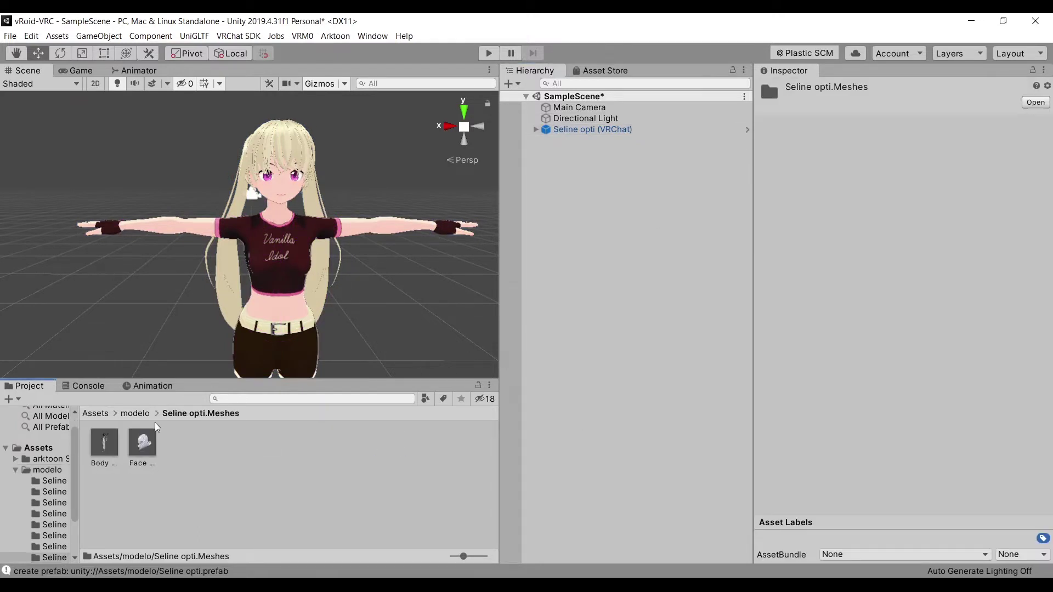
pyautogui.click(137, 414)
pyautogui.click(413, 244)
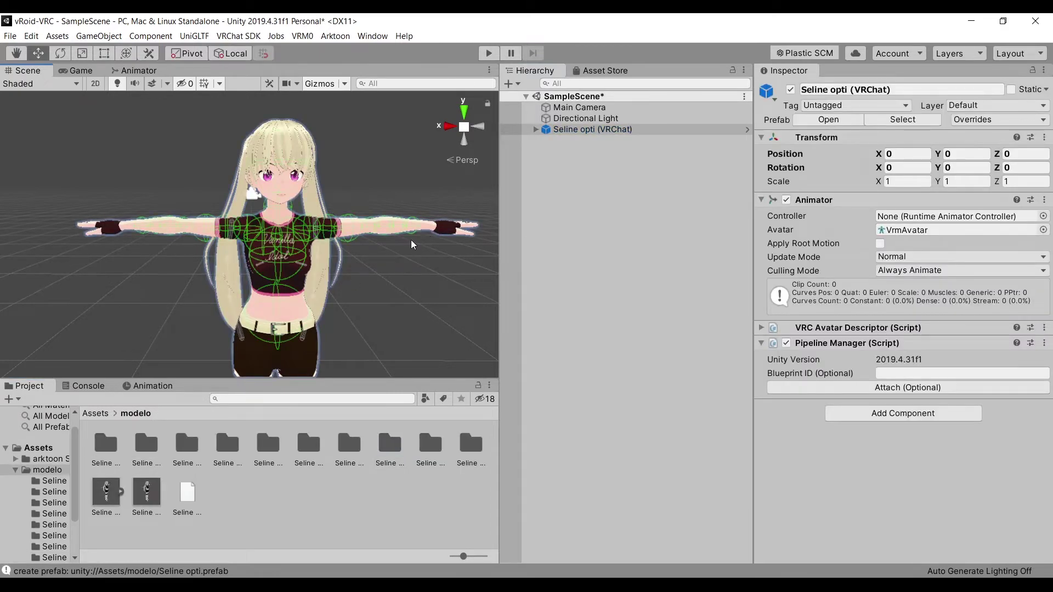
pyautogui.click(414, 243)
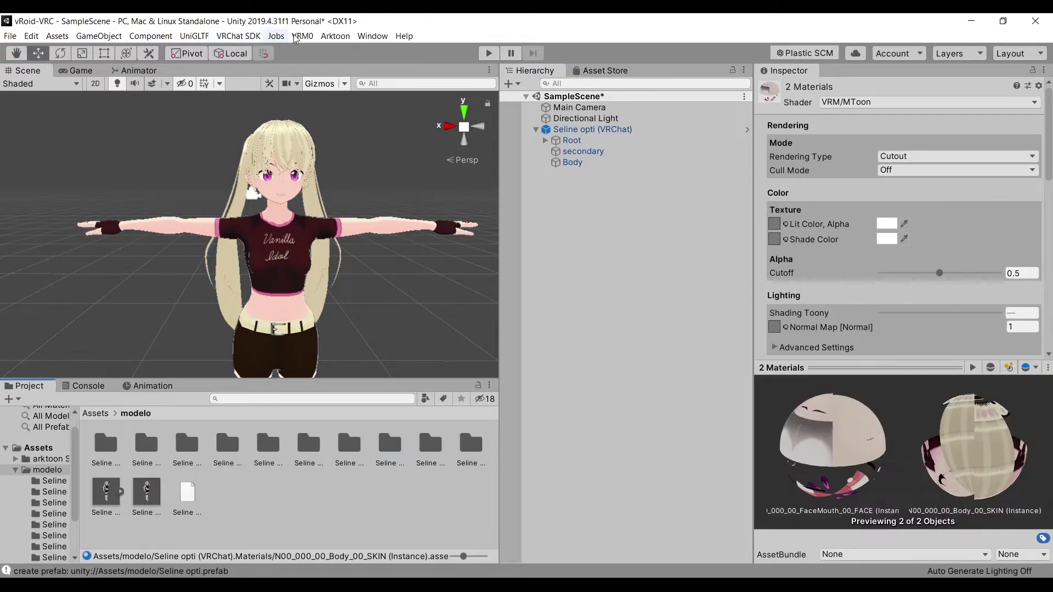
pyautogui.click(239, 36)
pyautogui.click(256, 70)
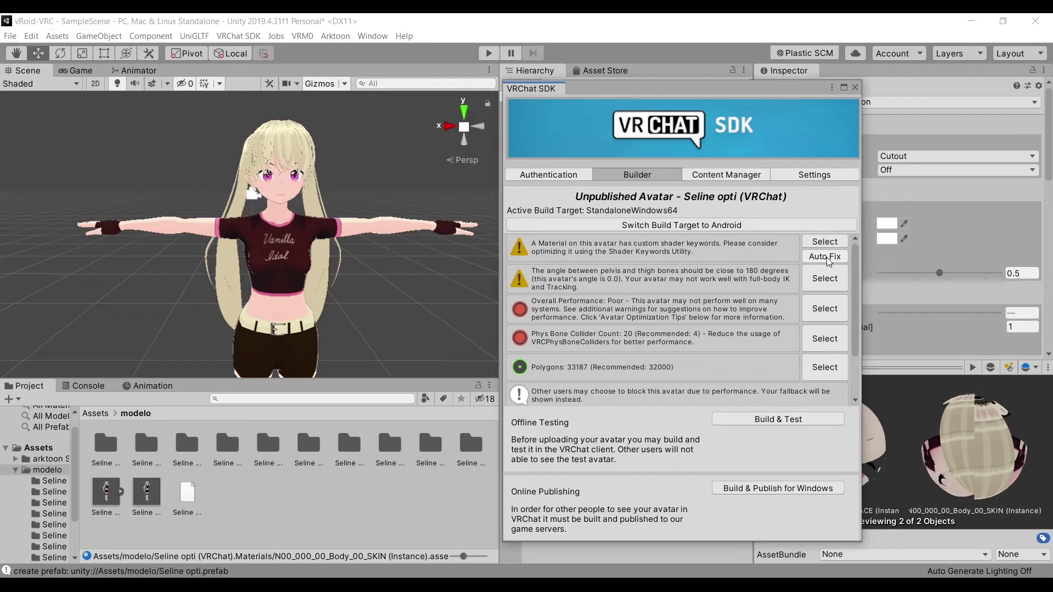
# Auto Fix the shader keyword warning and delete all keywords on the face material.
pyautogui.click(825, 256)
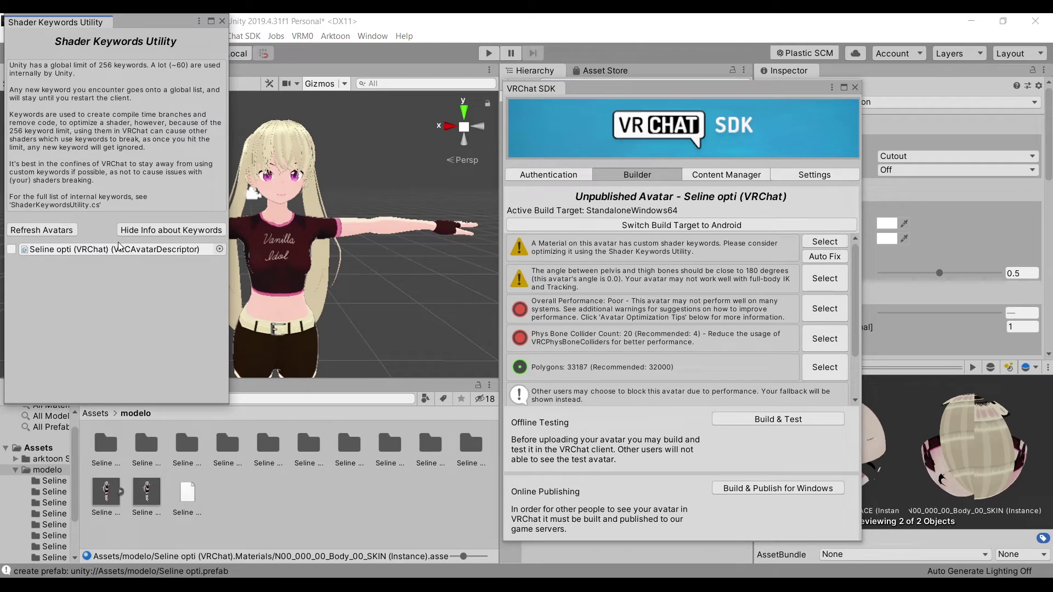
pyautogui.click(11, 249)
pyautogui.click(25, 276)
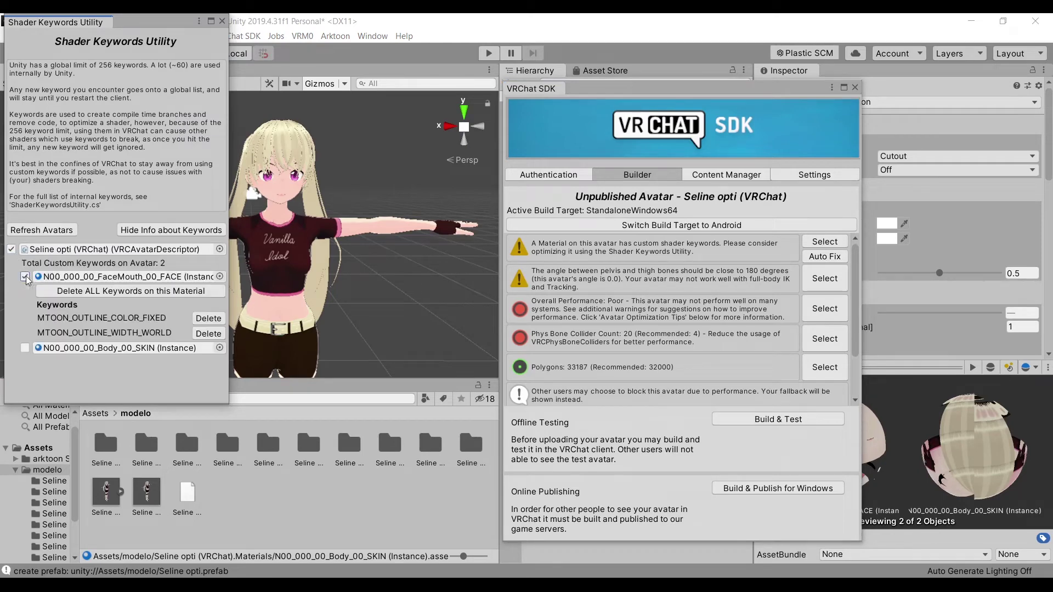
pyautogui.click(89, 291)
pyautogui.click(552, 327)
# Delete all shader keywords on the body material and close the Shader Keywords Utility.
pyautogui.click(25, 277)
pyautogui.click(90, 292)
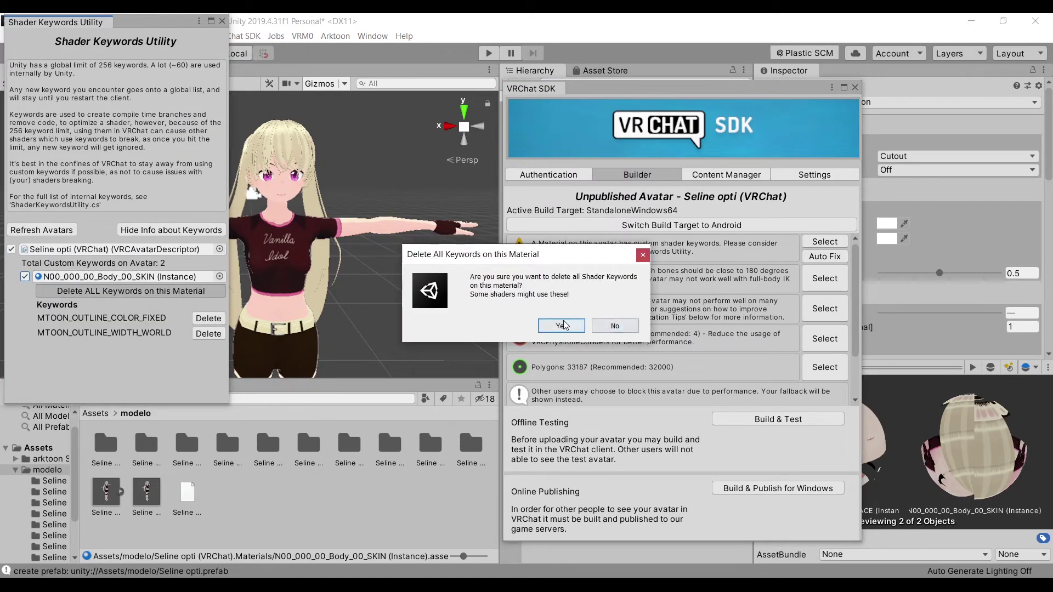
pyautogui.click(561, 326)
pyautogui.click(222, 22)
pyautogui.click(826, 258)
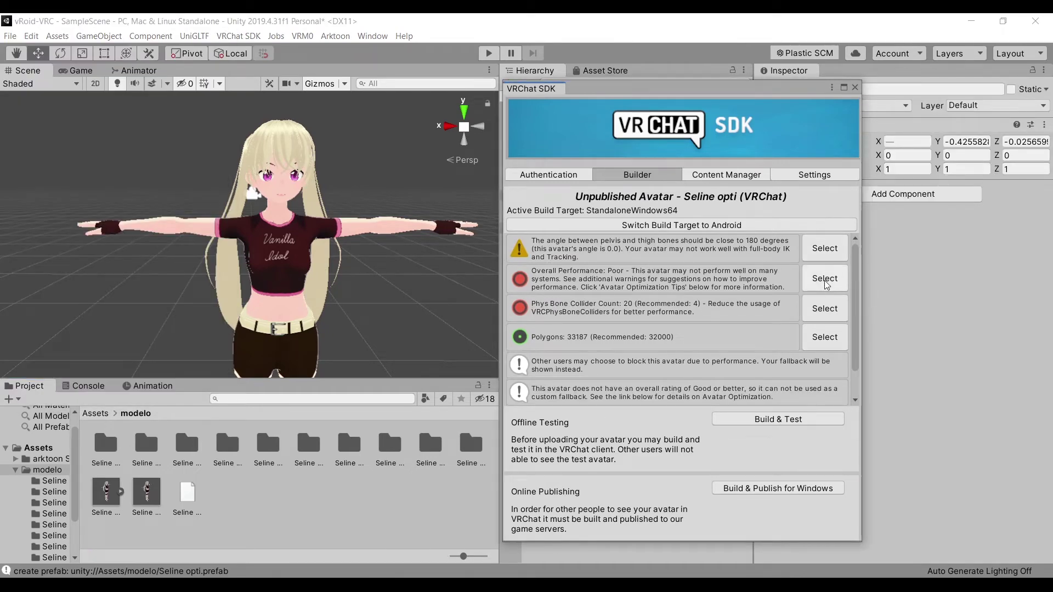
# Remove the four extra Phys Bone Collider components from J_Bip_R_LowerArm.
pyautogui.click(825, 310)
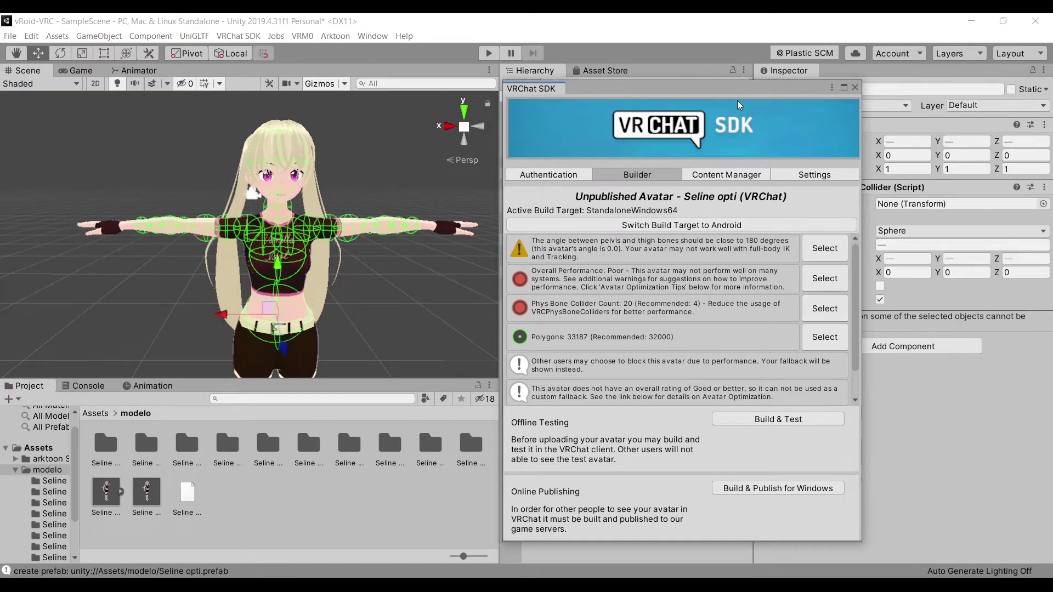
pyautogui.moveTo(736, 91); pyautogui.dragTo(244, 86)
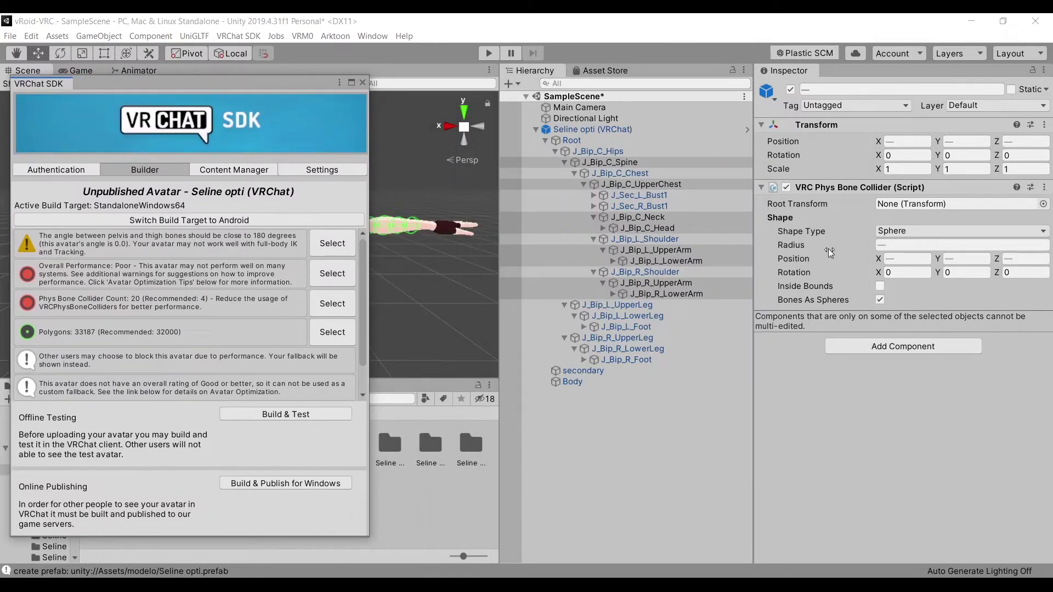
pyautogui.click(696, 294)
pyautogui.rightClick(848, 189)
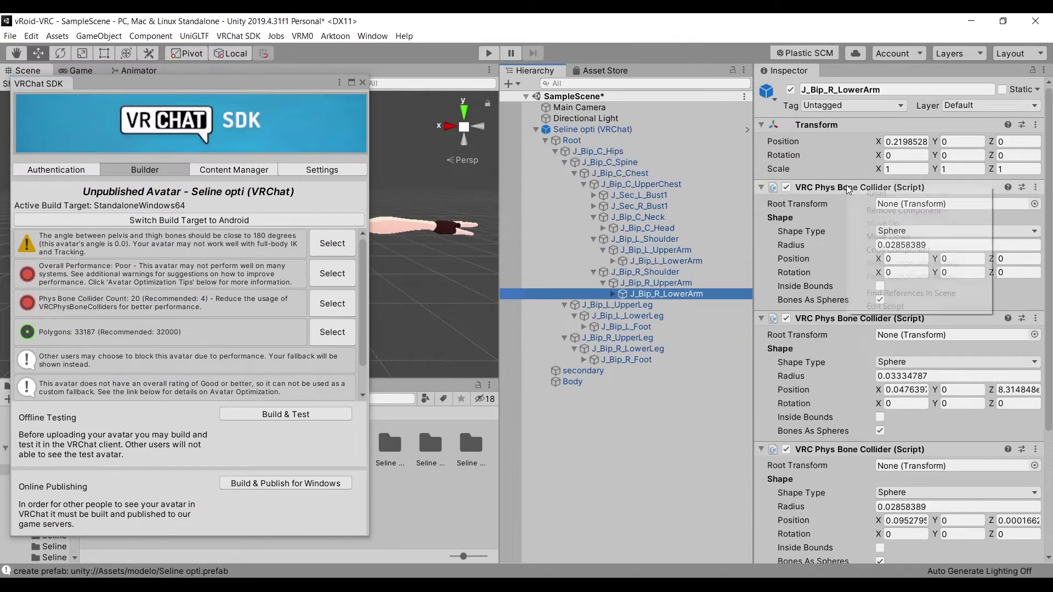
pyautogui.click(903, 210)
pyautogui.rightClick(853, 204)
pyautogui.click(902, 222)
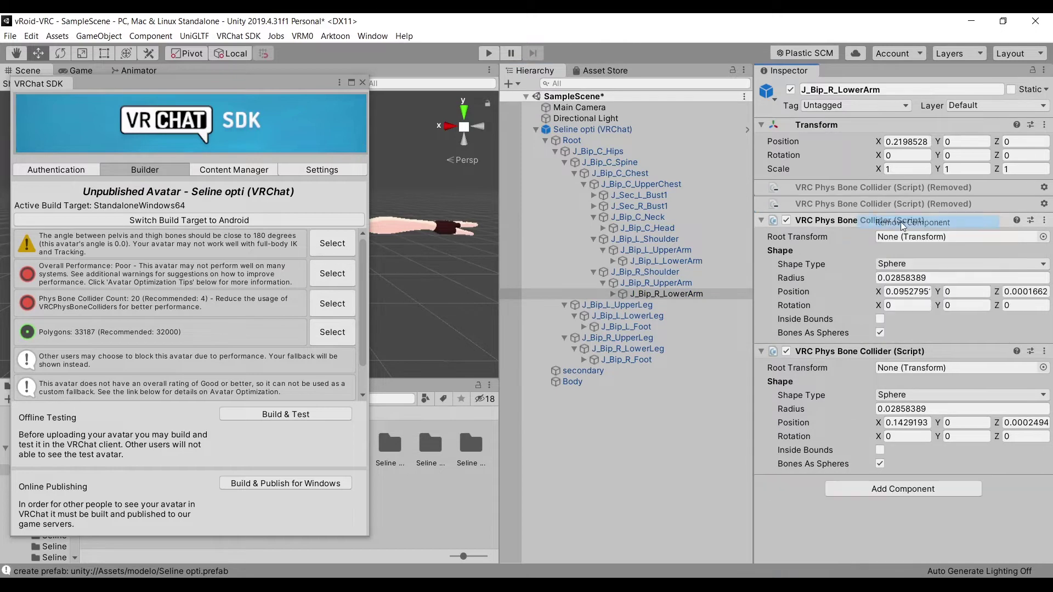
pyautogui.rightClick(855, 221)
pyautogui.click(902, 242)
pyautogui.rightClick(858, 237)
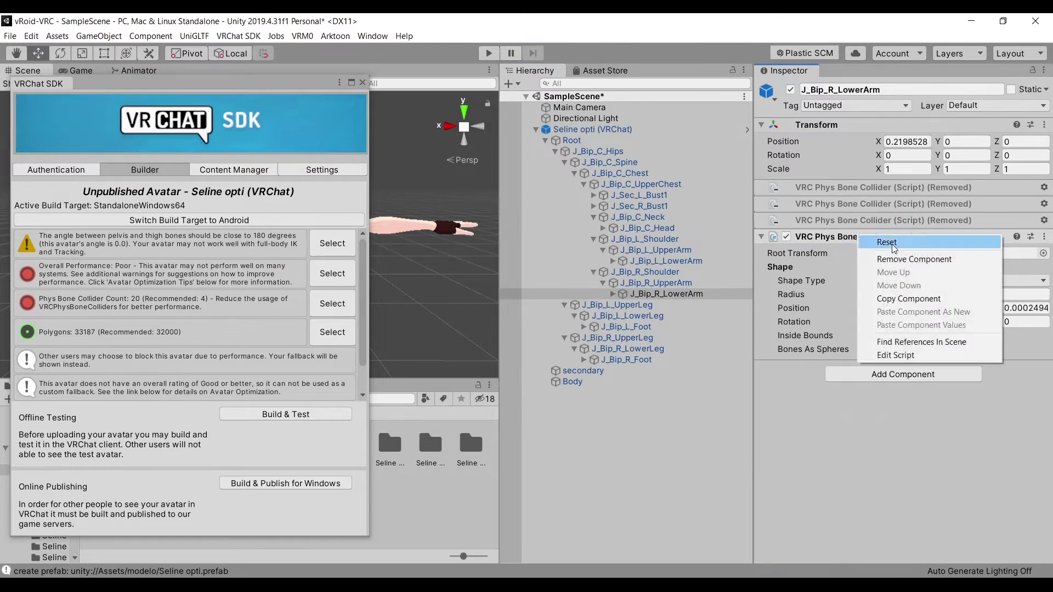
pyautogui.click(901, 259)
# Remove the three extra Phys Bone Colliders from J_Bip_R_UpperArm.
pyautogui.click(362, 82)
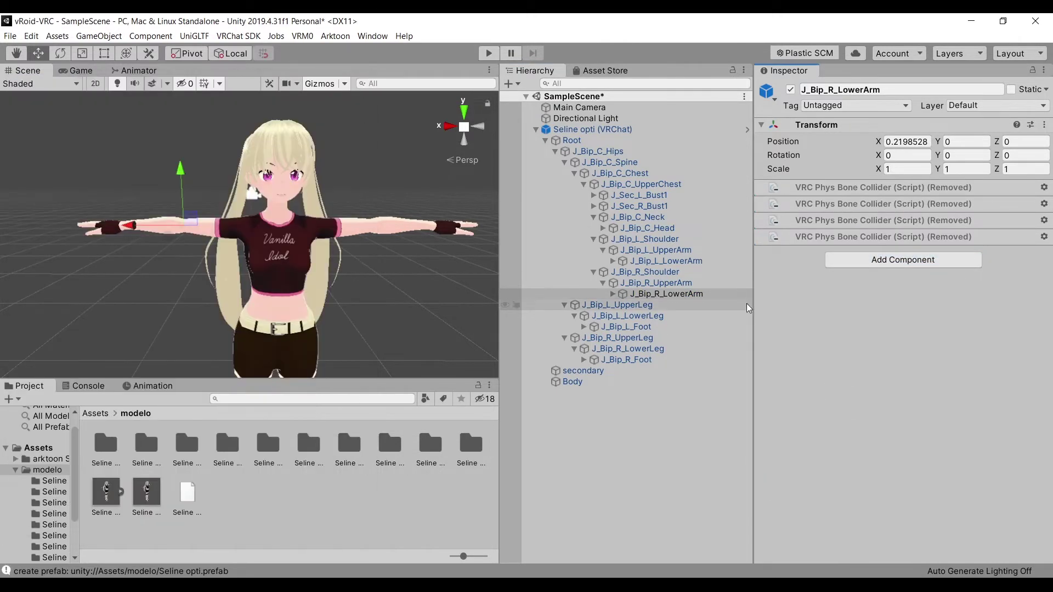
pyautogui.click(694, 283)
pyautogui.rightClick(820, 189)
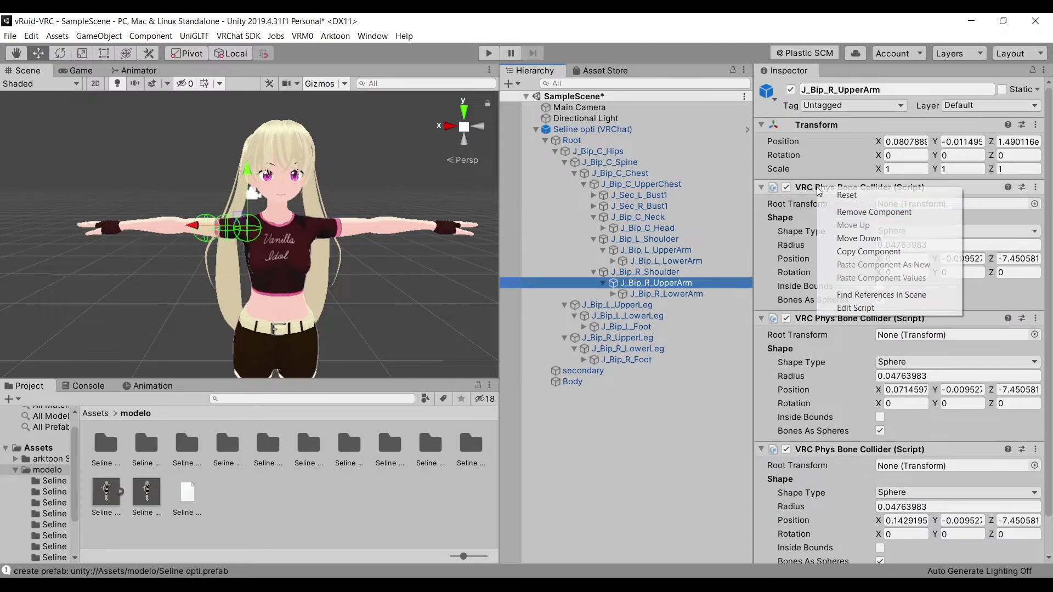
pyautogui.click(867, 212)
pyautogui.rightClick(864, 203)
pyautogui.click(893, 226)
pyautogui.rightClick(842, 220)
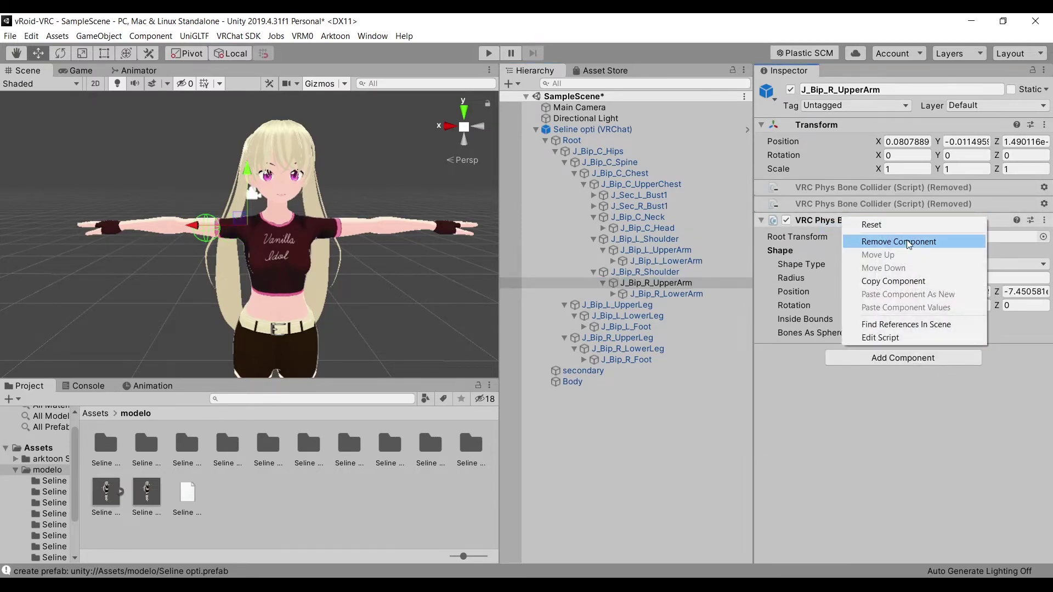
pyautogui.click(908, 242)
# Remove the duplicate Phys Bone Colliders from the left lower and upper arm bones.
pyautogui.click(649, 272)
pyautogui.click(666, 261)
pyautogui.rightClick(822, 190)
pyautogui.click(892, 209)
pyautogui.rightClick(862, 237)
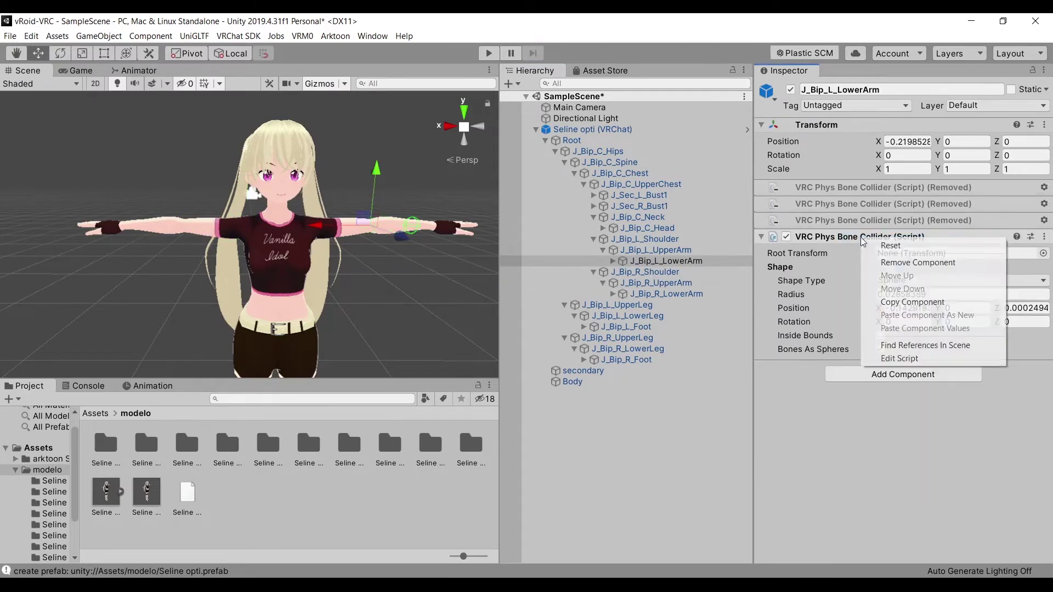
pyautogui.click(917, 262)
pyautogui.click(655, 250)
pyautogui.rightClick(855, 187)
pyautogui.click(910, 213)
pyautogui.rightClick(855, 204)
# Remove the neck's collider and the upper chest's duplicate Phys Bone Collider.
pyautogui.click(638, 217)
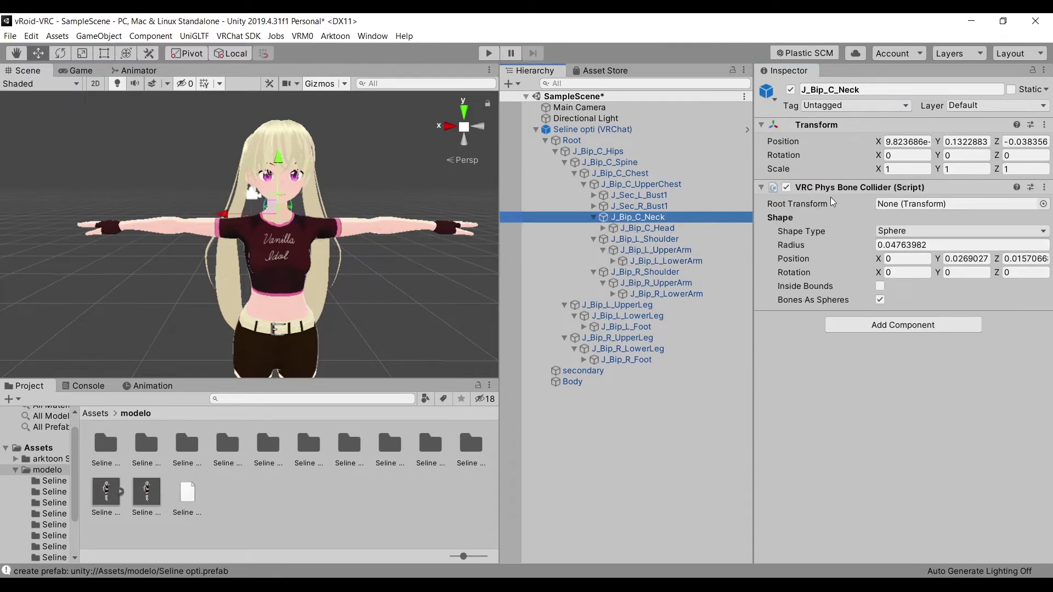
pyautogui.rightClick(832, 187)
pyautogui.click(883, 213)
pyautogui.click(641, 184)
pyautogui.rightClick(856, 318)
pyautogui.click(888, 344)
pyautogui.rightClick(831, 336)
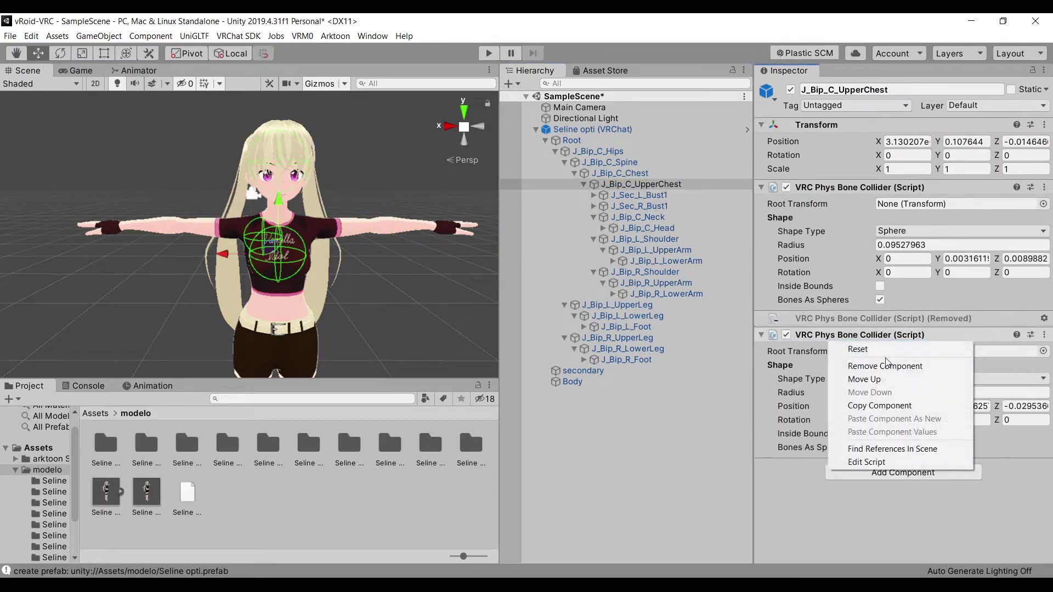
pyautogui.click(885, 364)
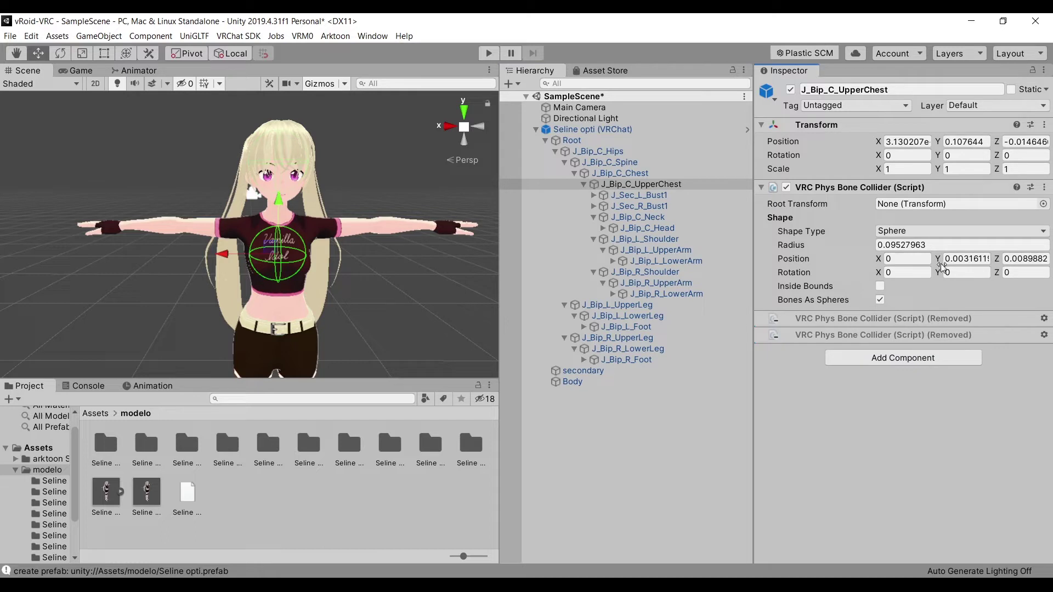
# Set the upper chest collider's radius to 0.2 and select the spine's collider.
pyautogui.click(813, 247)
pyautogui.write('0.2')
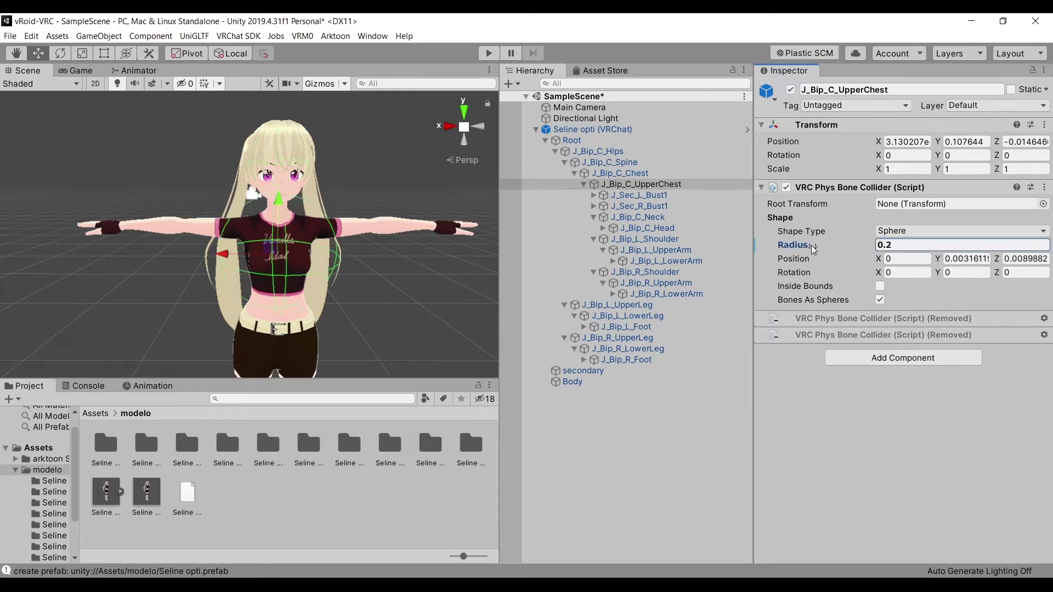
pyautogui.click(630, 129)
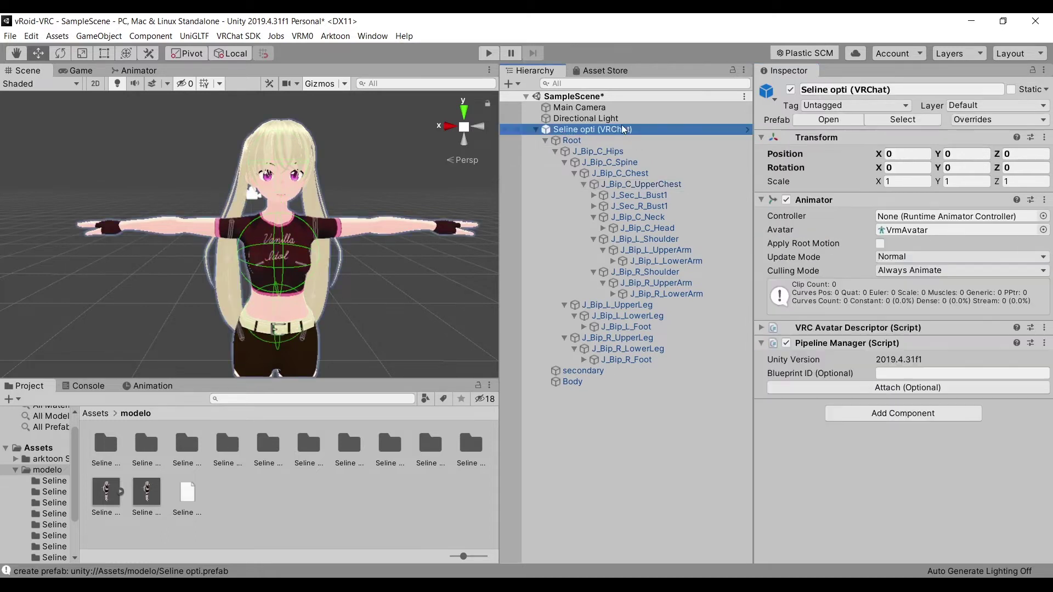
pyautogui.click(650, 162)
pyautogui.rightClick(800, 179)
# Remove the spine collider, then download and import arktoon-shaders-1.0.2.6.unitypackage into Assets.
pyautogui.click(844, 210)
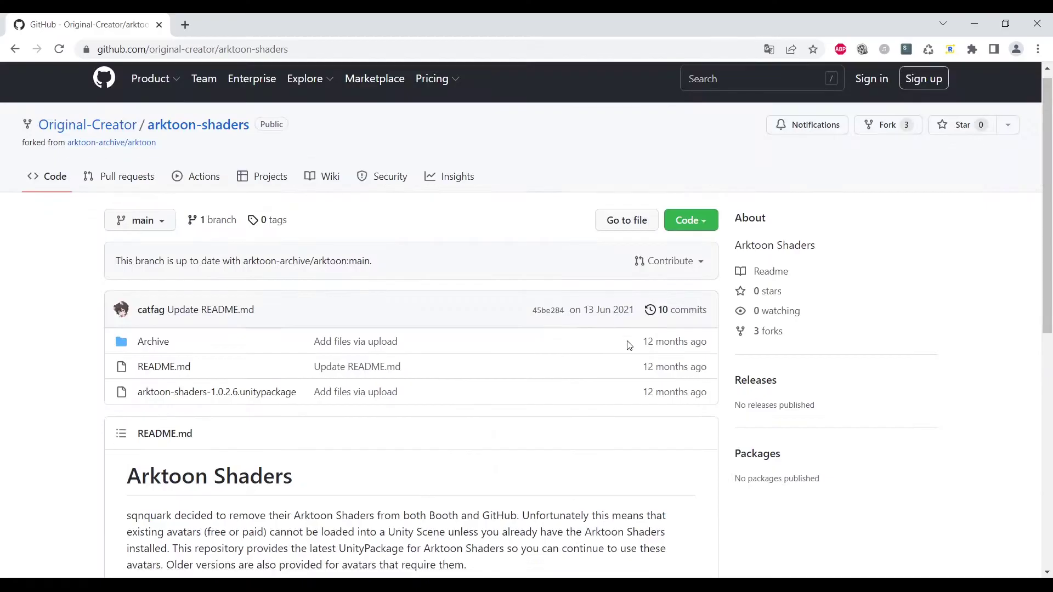
pyautogui.scroll(-5, 629, 345)
pyautogui.scroll(-3, 629, 345)
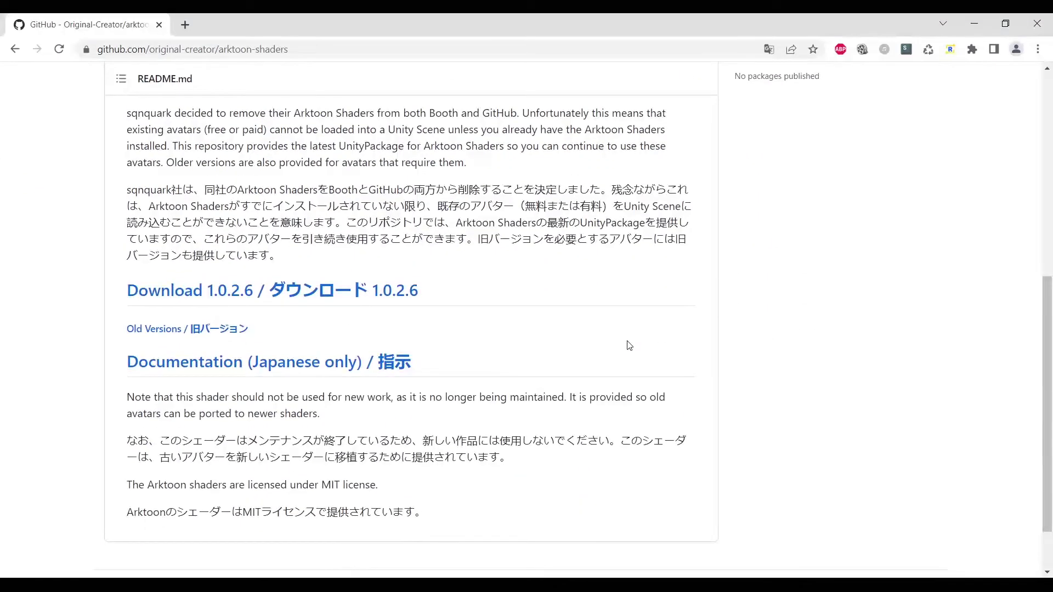
pyautogui.click(382, 302)
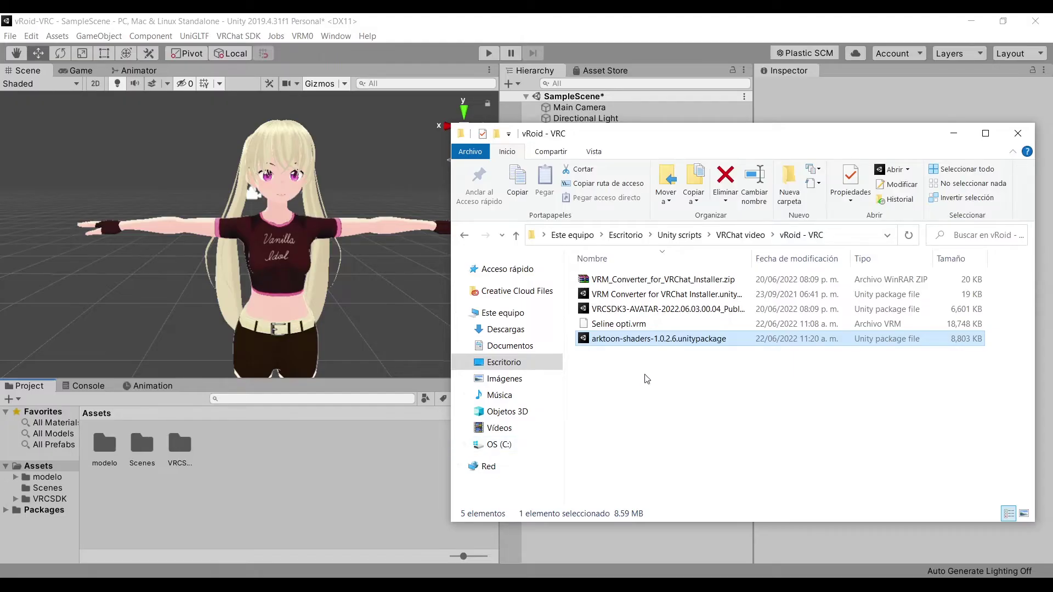
pyautogui.moveTo(658, 339); pyautogui.dragTo(327, 480)
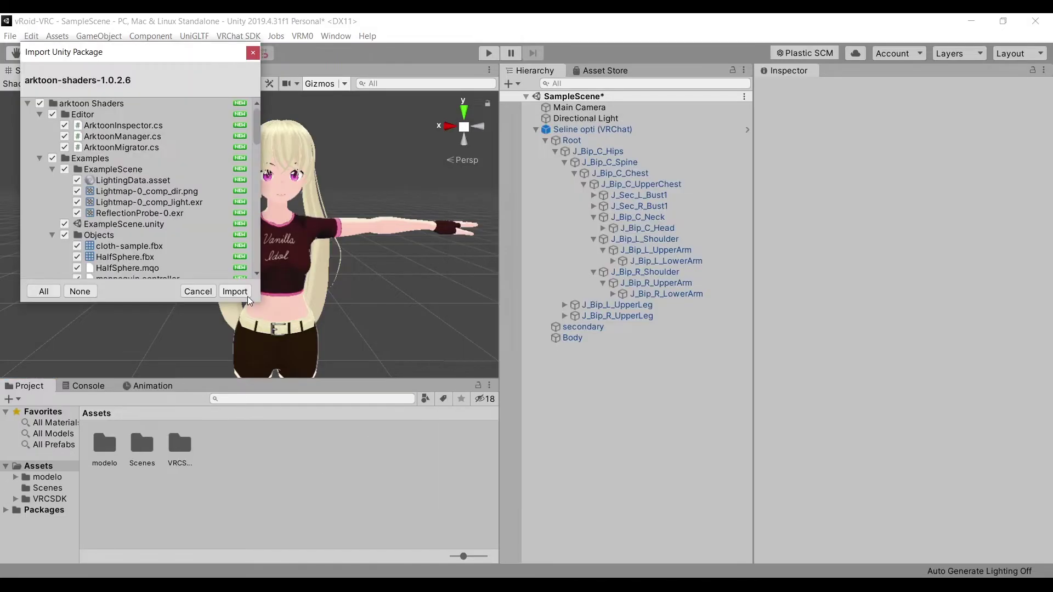
pyautogui.click(234, 289)
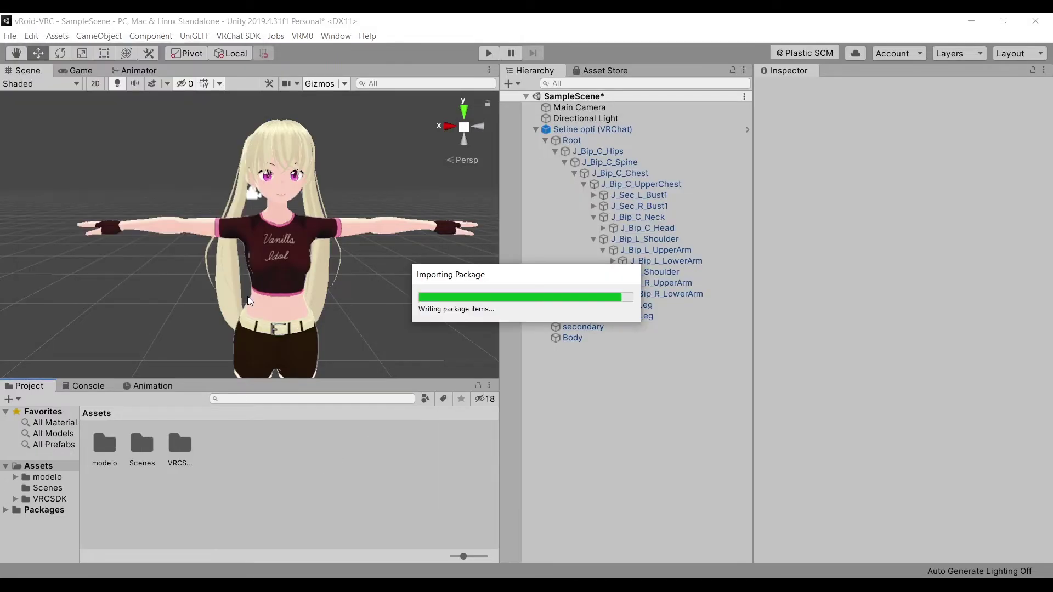
# Switch the Body's face and skin materials to the arktoon/AlphaCutout shader.
pyautogui.click(416, 232)
pyautogui.click(416, 232)
pyautogui.click(925, 360)
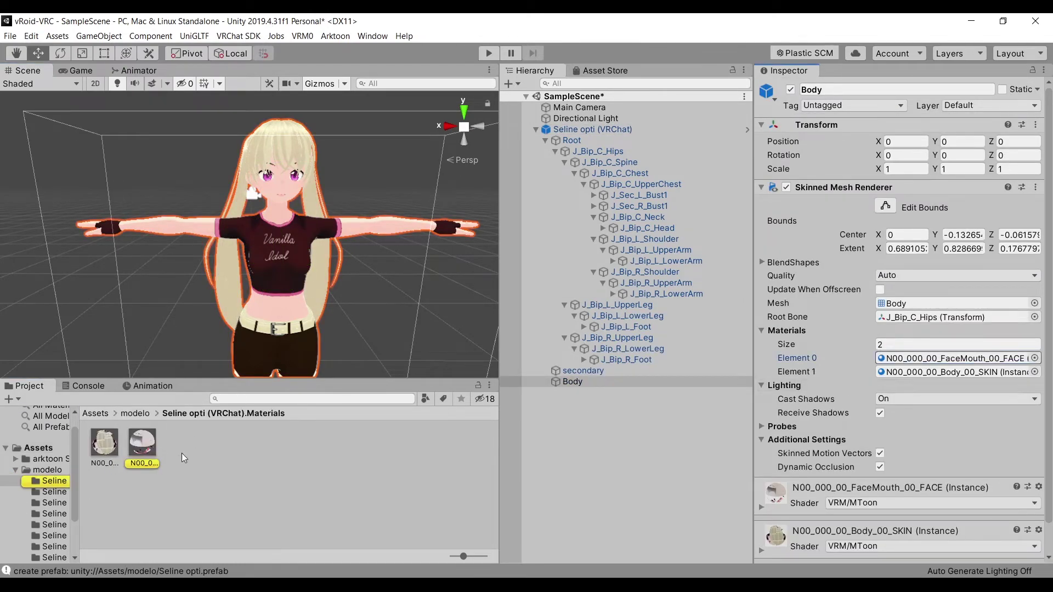
pyautogui.click(104, 445)
pyautogui.keyDown('ctrl'); pyautogui.click(142, 445); pyautogui.keyUp('ctrl')
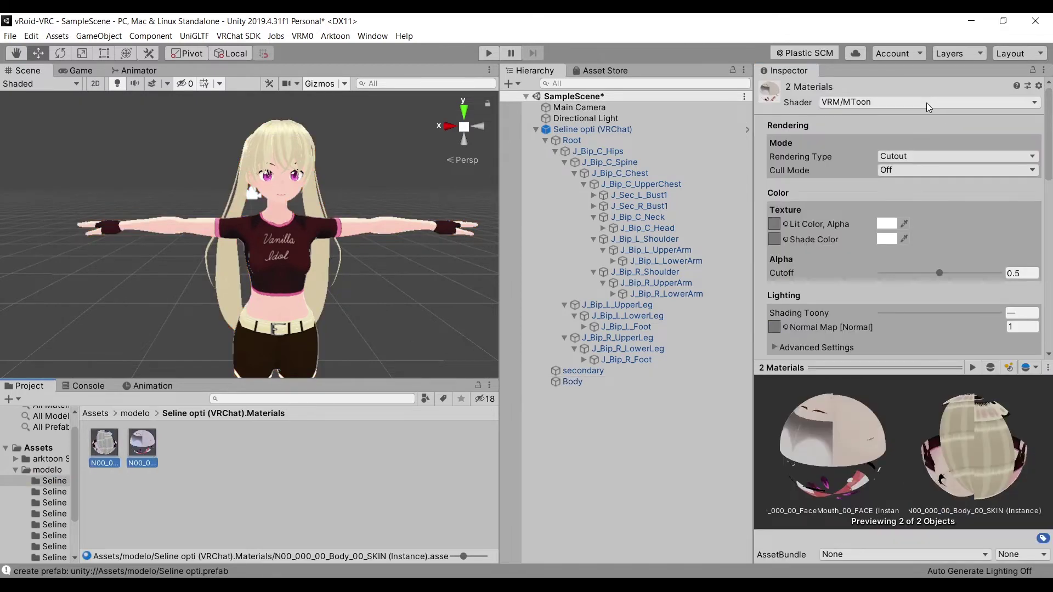
pyautogui.click(907, 101)
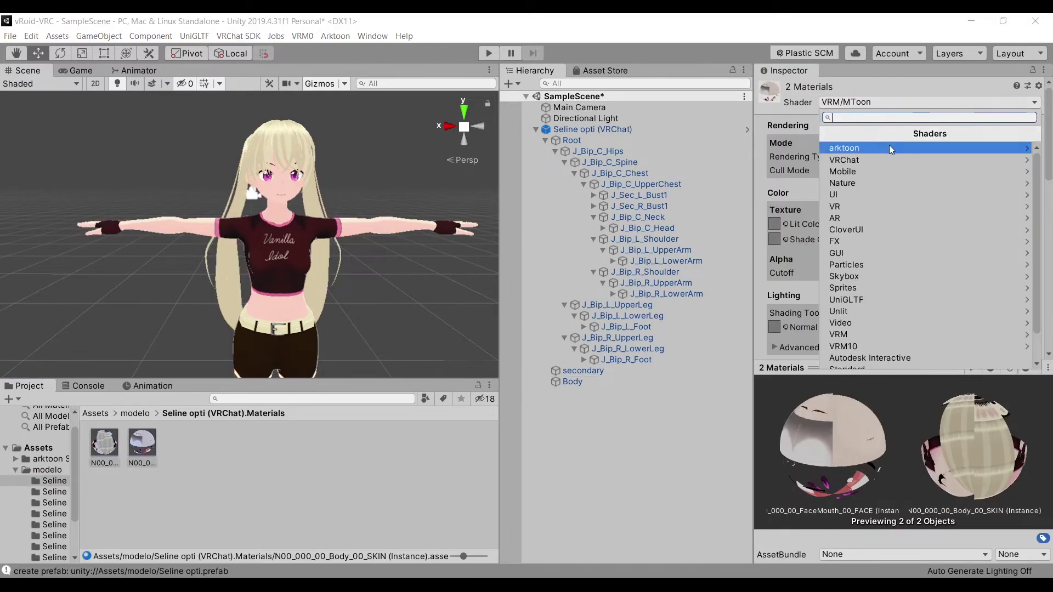
pyautogui.click(889, 145)
pyautogui.click(863, 170)
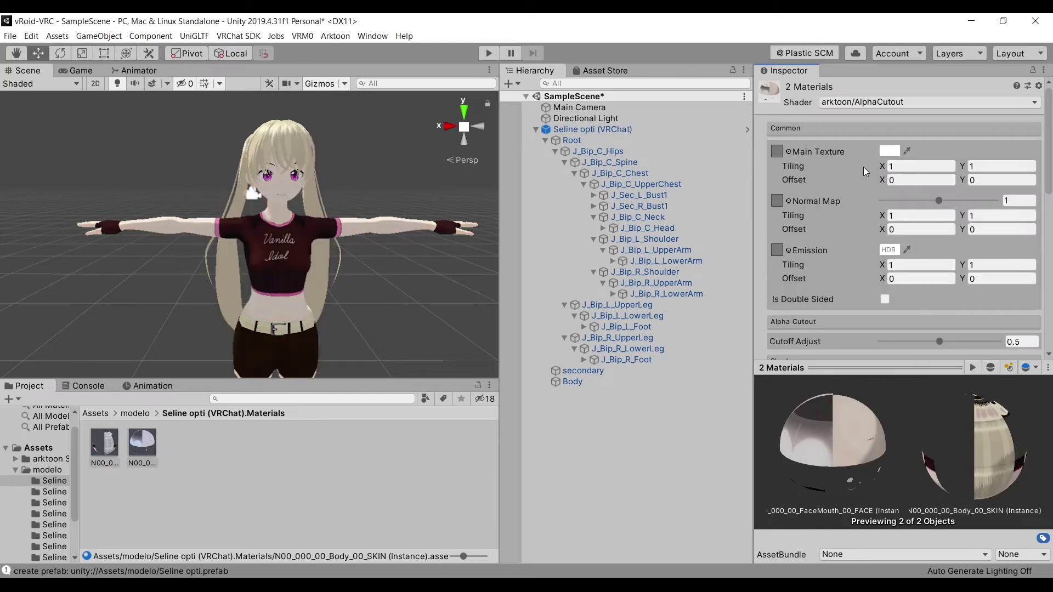
# Enable outlines on both materials and set the outline width to 0.1.
pyautogui.scroll(-5, 873, 196)
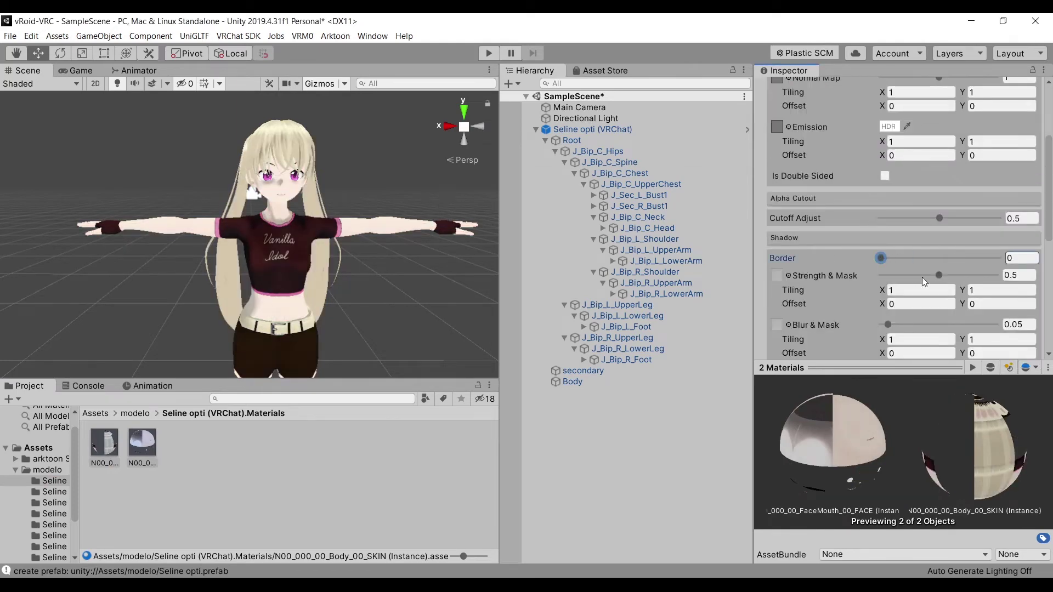
pyautogui.scroll(-5, 878, 193)
pyautogui.click(880, 315)
pyautogui.click(1018, 339)
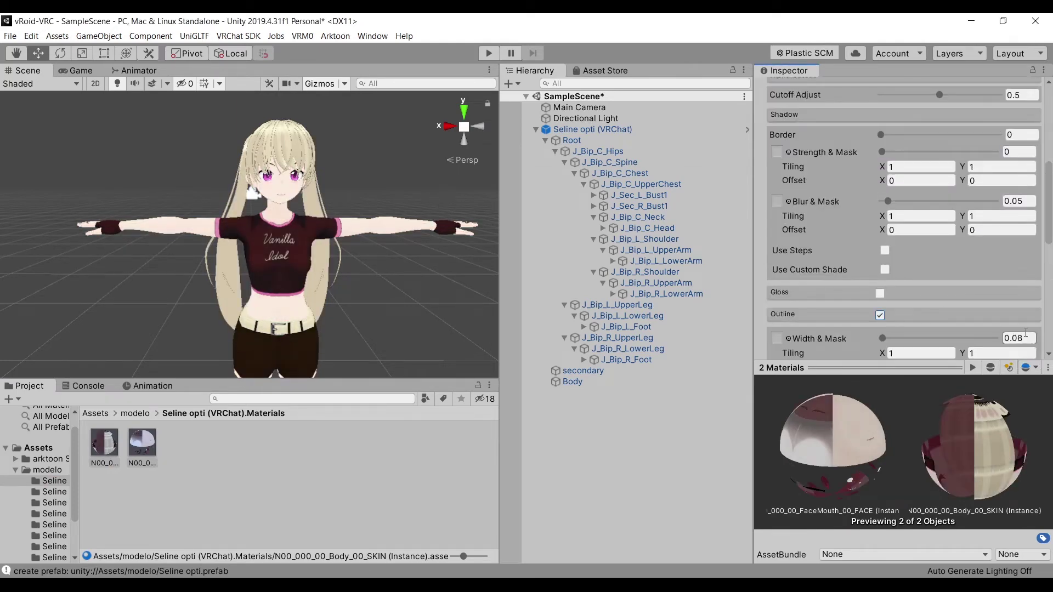
pyautogui.press('BackSpace')
pyautogui.press('Delete')
pyautogui.write('1')
pyautogui.moveTo(258, 181)
pyautogui.mouseDown(button='right')
pyautogui.moveTo(232, 186)
pyautogui.moveTo(391, 223)
pyautogui.moveTo(329, 222)
pyautogui.mouseUp(button='right')
pyautogui.click(682, 127)
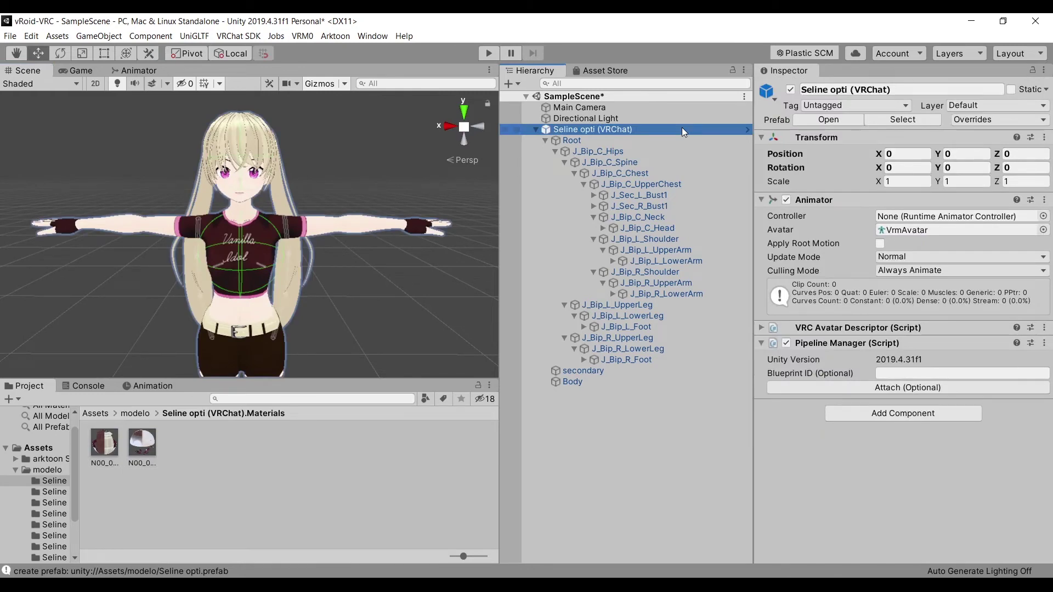
# Move the Avatar Descriptor's view position between the eyes (Y 1.4935, Z 0.0725).
pyautogui.click(761, 328)
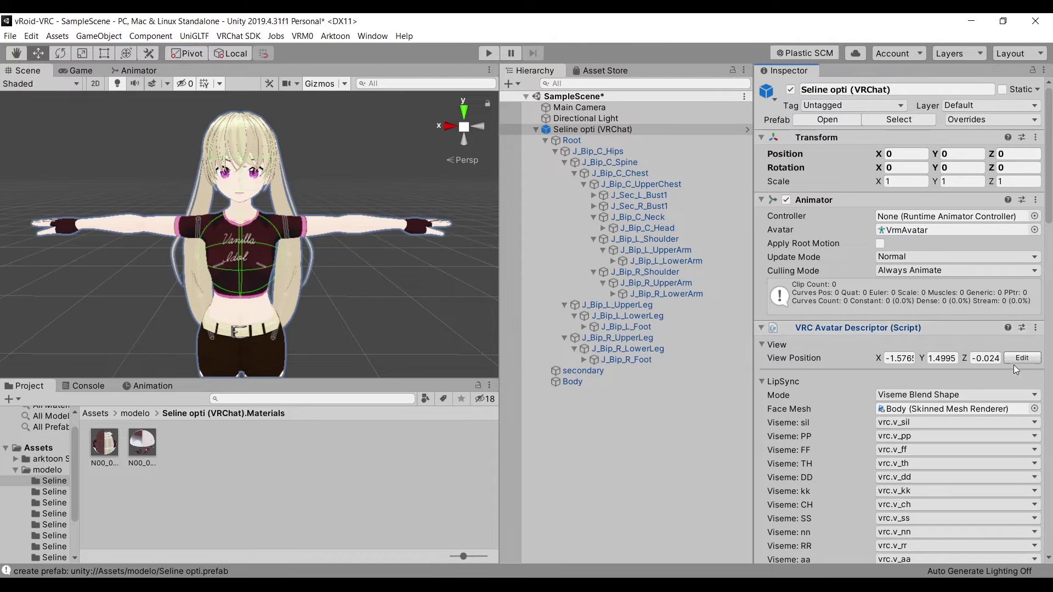
pyautogui.click(1016, 359)
pyautogui.keyDown('alt'); pyautogui.moveTo(306, 193); pyautogui.dragTo(449, 198); pyautogui.keyUp('alt')
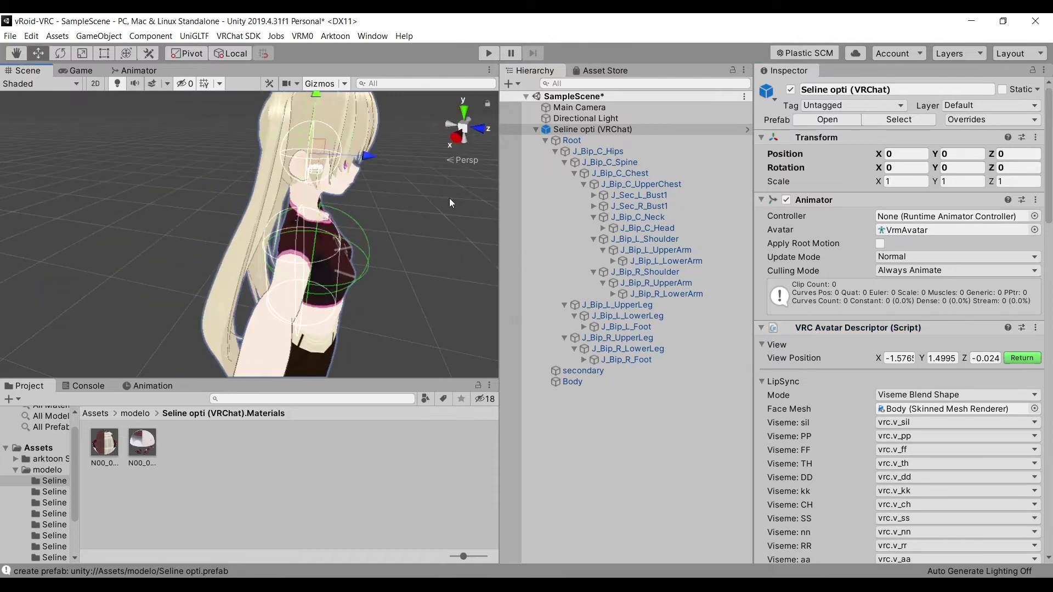
pyautogui.moveTo(323, 154)
pyautogui.mouseDown()
pyautogui.moveTo(401, 163)
pyautogui.moveTo(268, 198)
pyautogui.moveTo(296, 197)
pyautogui.moveTo(322, 148)
pyautogui.mouseUp()
pyautogui.keyDown('alt'); pyautogui.moveTo(296, 197); pyautogui.dragTo(140, 215); pyautogui.keyUp('alt')
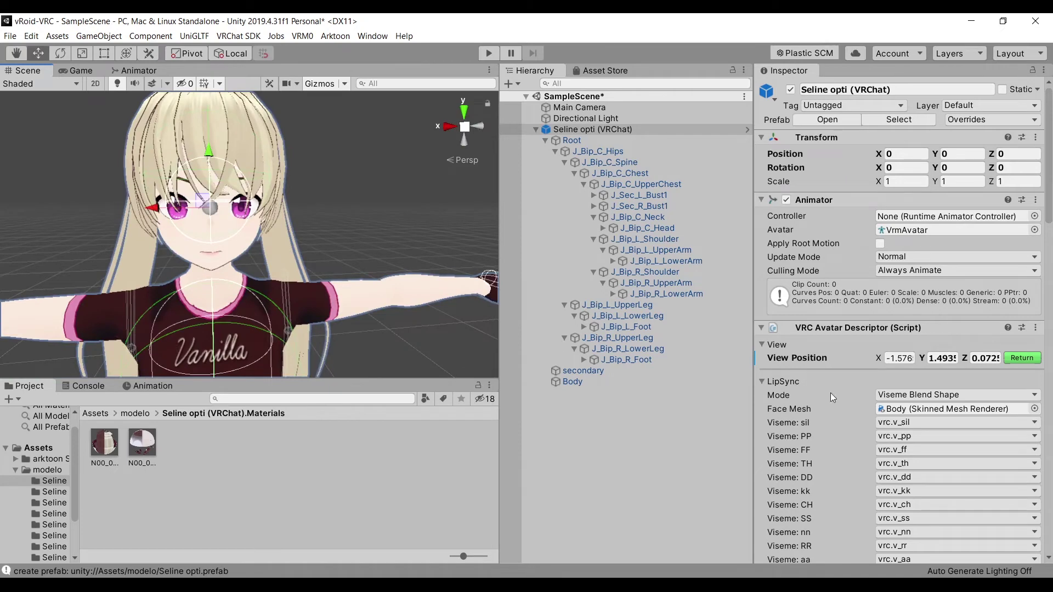
pyautogui.click(1022, 358)
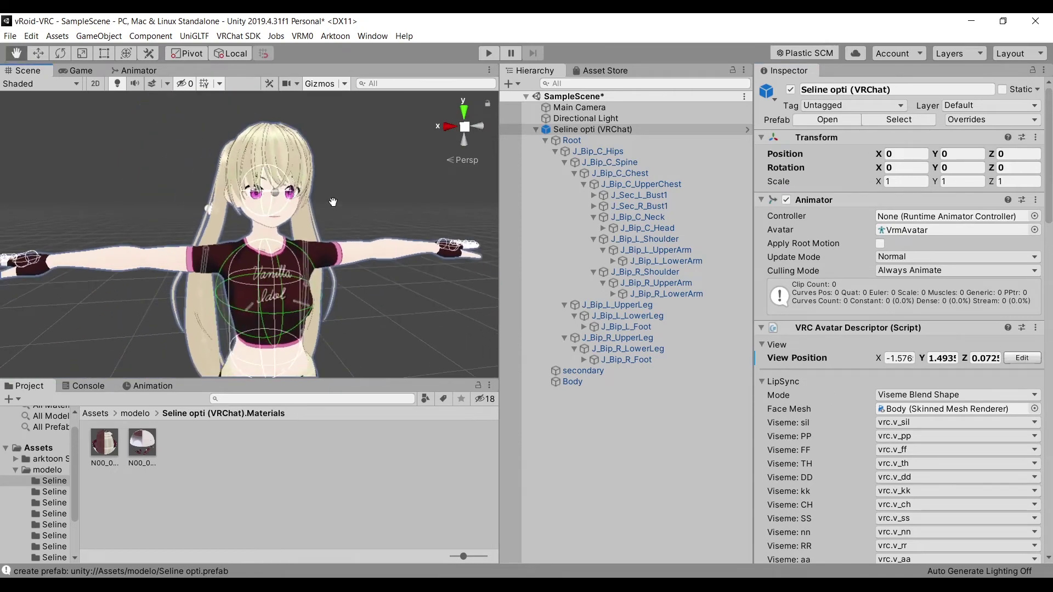
pyautogui.click(238, 36)
# Review the SDK Builder's 20-collider warning and select J_Bip_C_UpperChest.
pyautogui.click(268, 67)
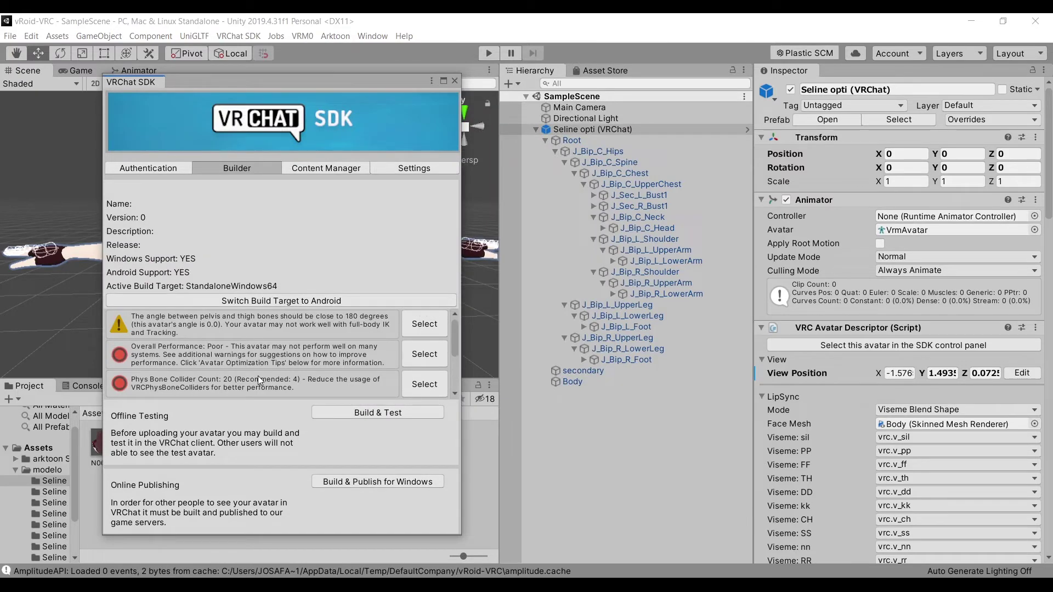
pyautogui.click(642, 183)
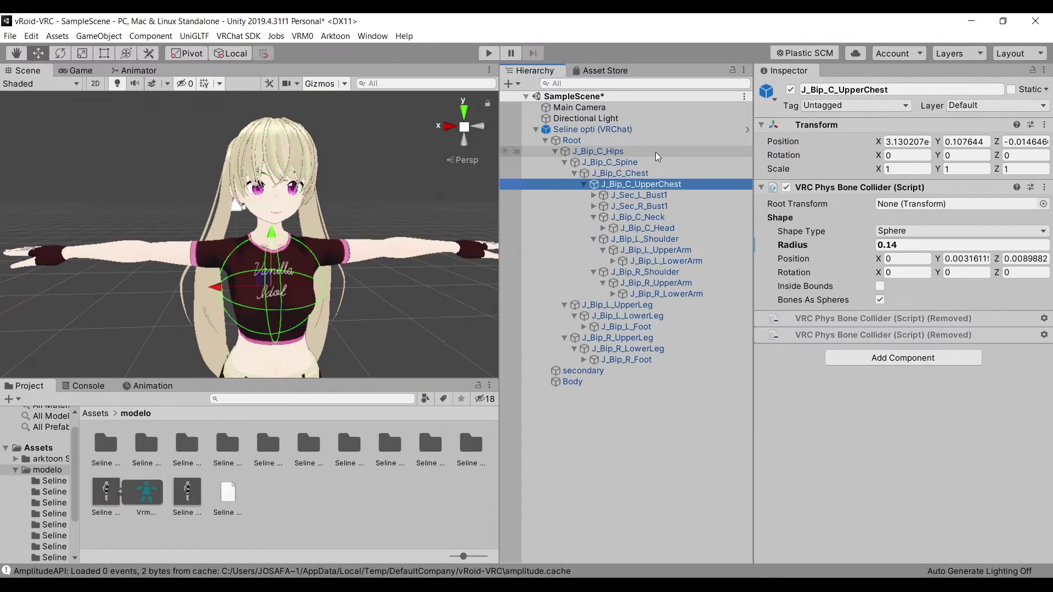
# Cut the first hair Phys Bone to 2 colliders, with J_Bip_C_UpperChest as Element 1.
pyautogui.click(588, 371)
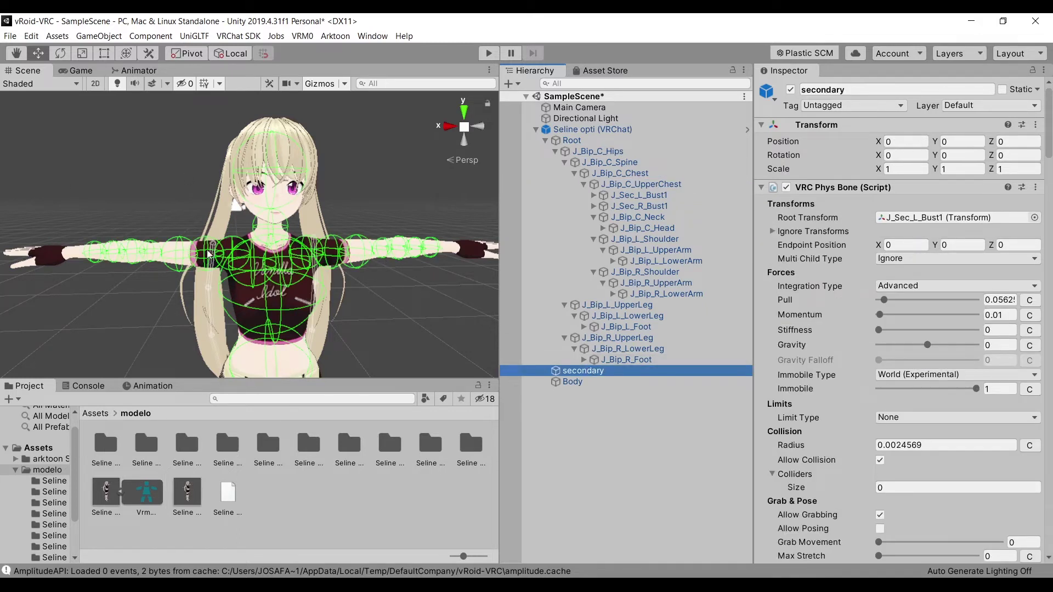
pyautogui.moveTo(1048, 113); pyautogui.dragTo(1036, 262)
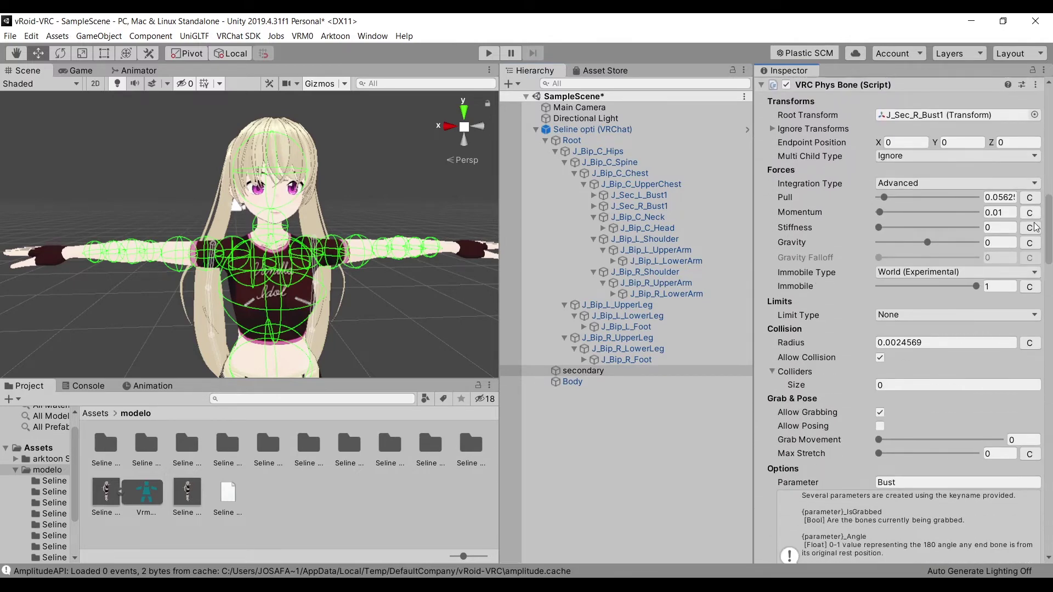
pyautogui.moveTo(1036, 262); pyautogui.dragTo(1028, 308)
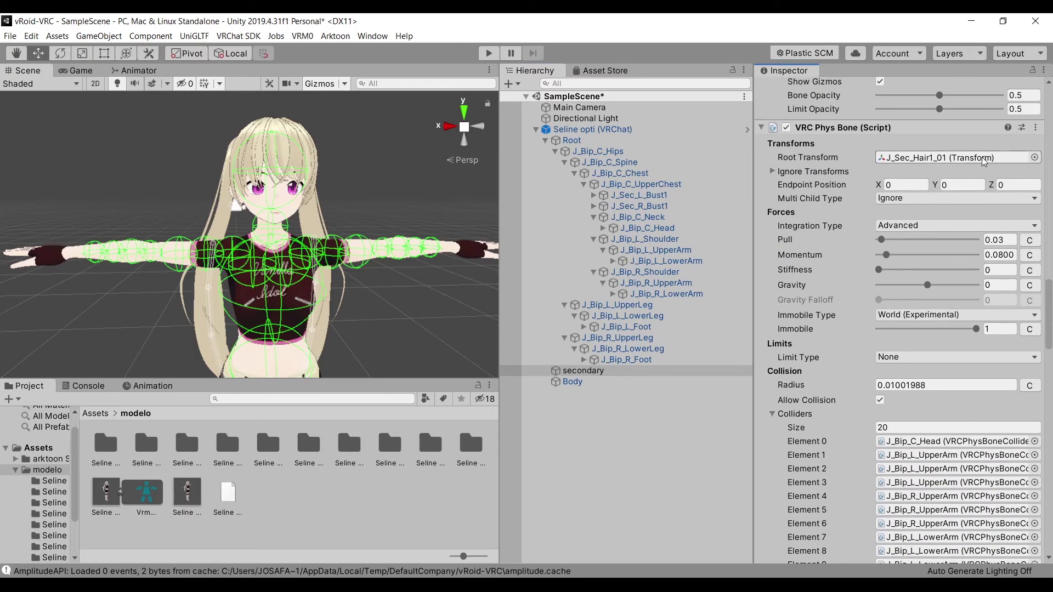
pyautogui.scroll(-5, 871, 231)
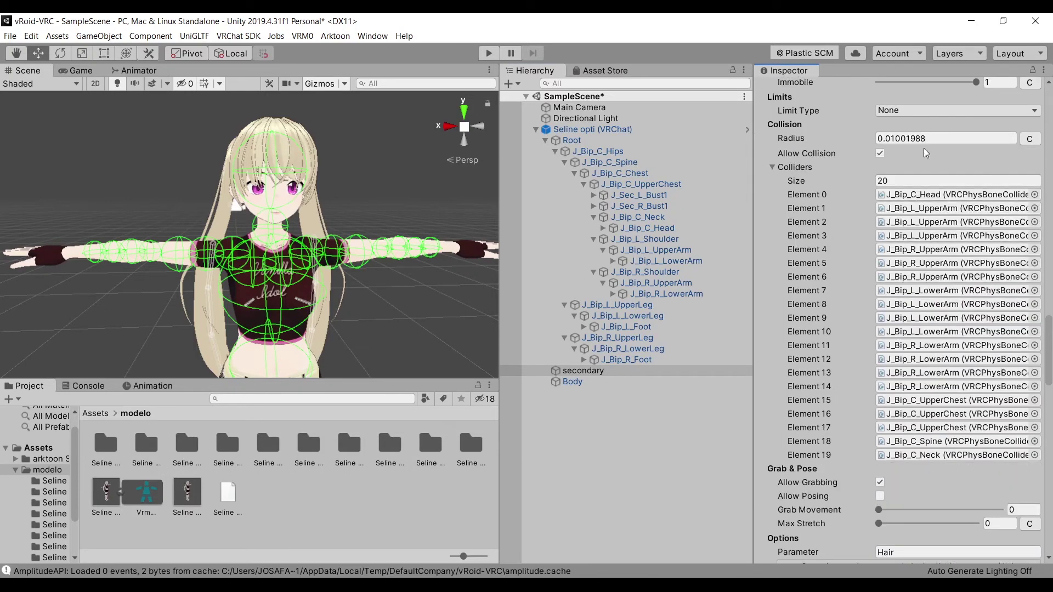
pyautogui.click(903, 182)
pyautogui.write('2')
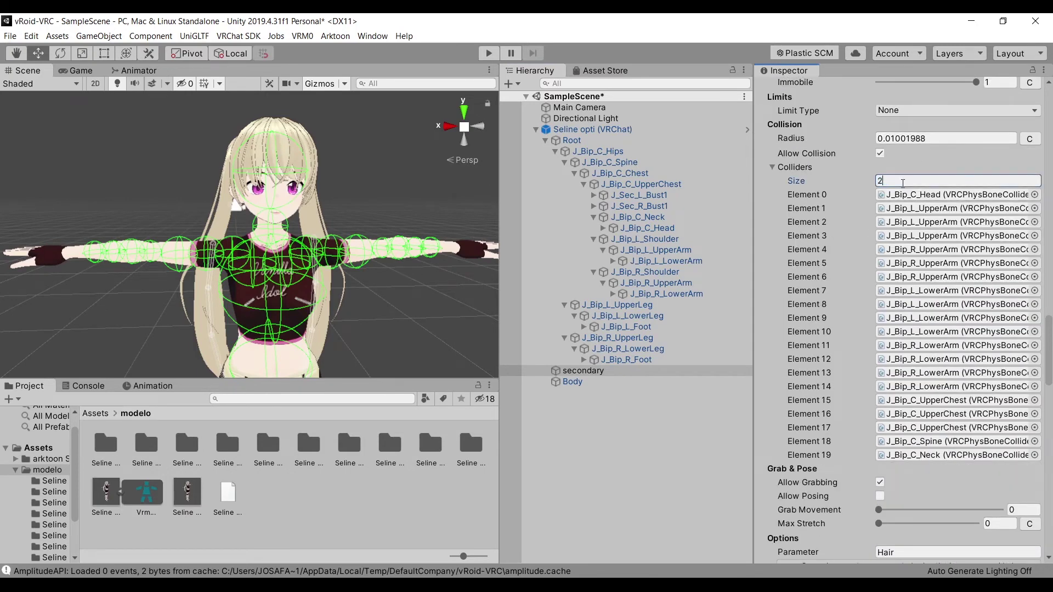
pyautogui.press('Return')
pyautogui.click(904, 194)
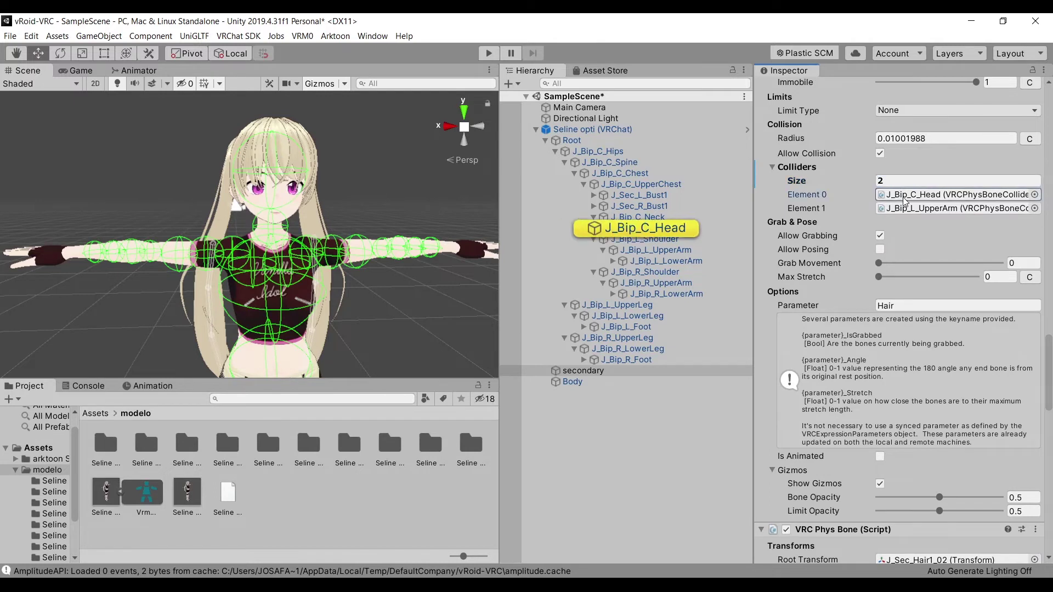
pyautogui.moveTo(640, 184); pyautogui.dragTo(1001, 213)
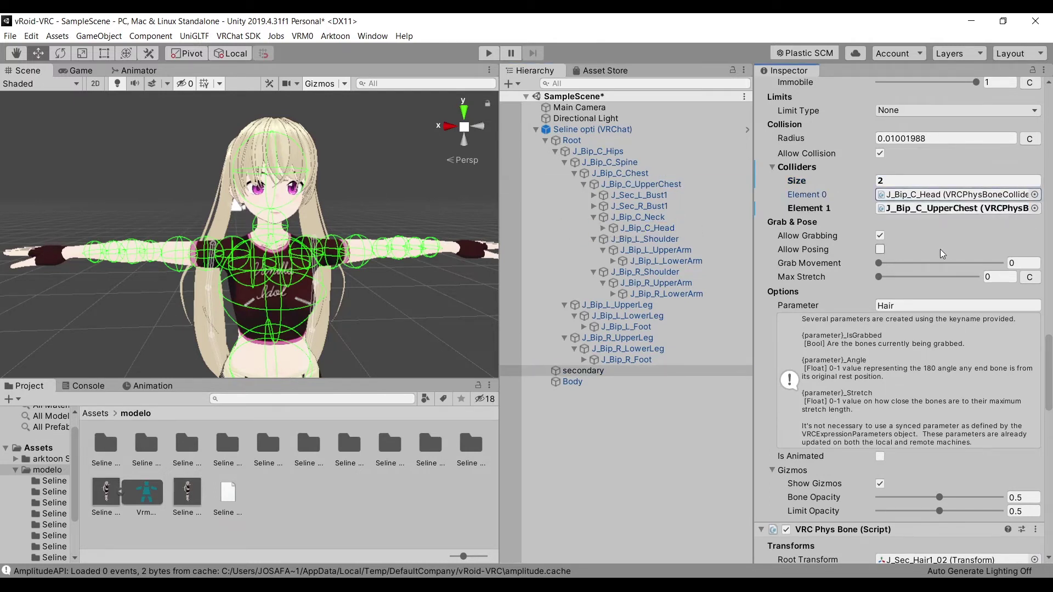
# Cut the second hair Phys Bone to 2 colliders, also adding J_Bip_C_UpperChest as Element 1.
pyautogui.scroll(-3, 942, 254)
pyautogui.scroll(-3, 942, 253)
pyautogui.scroll(-5, 942, 254)
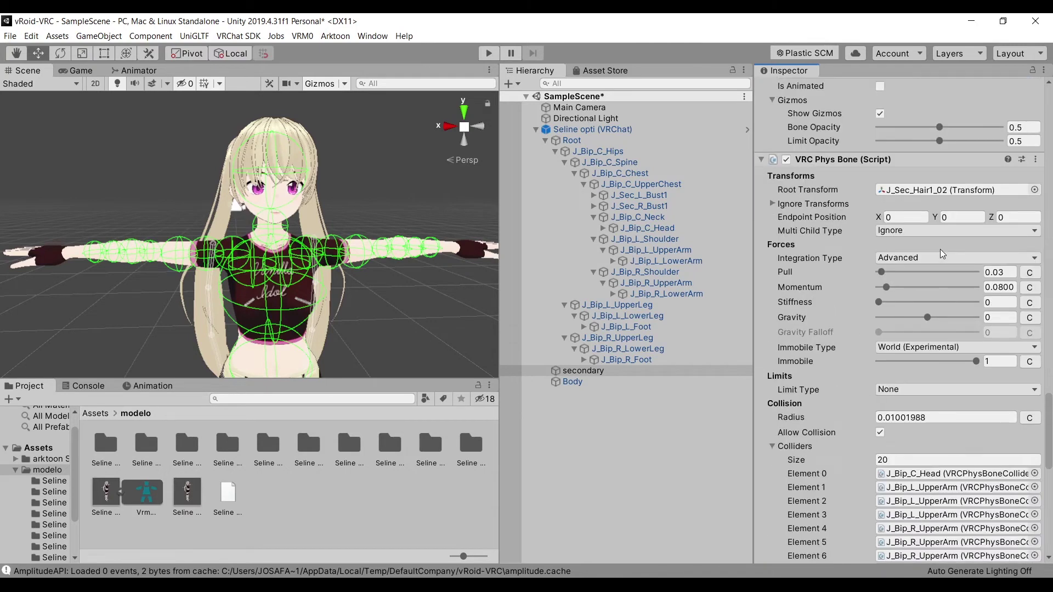
pyautogui.scroll(-4, 942, 253)
pyautogui.scroll(-4, 942, 253)
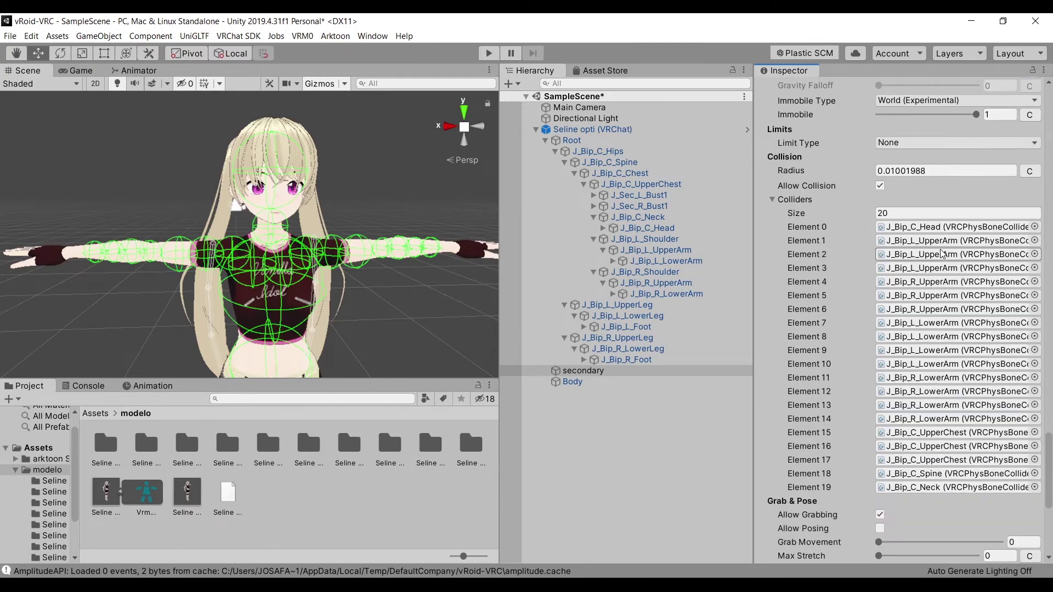
pyautogui.click(920, 214)
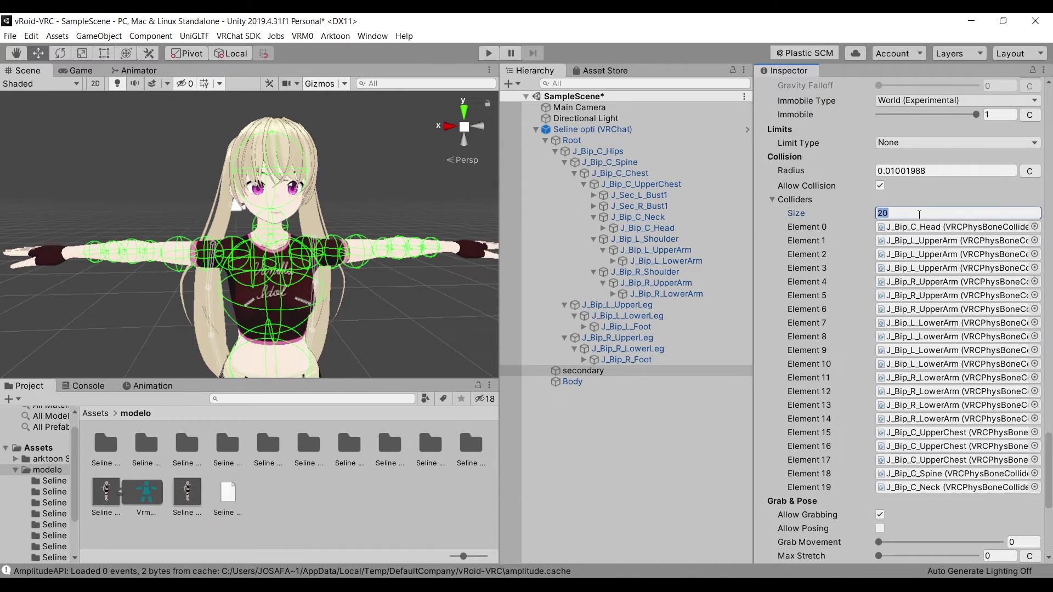
pyautogui.write('2')
pyautogui.press('Return')
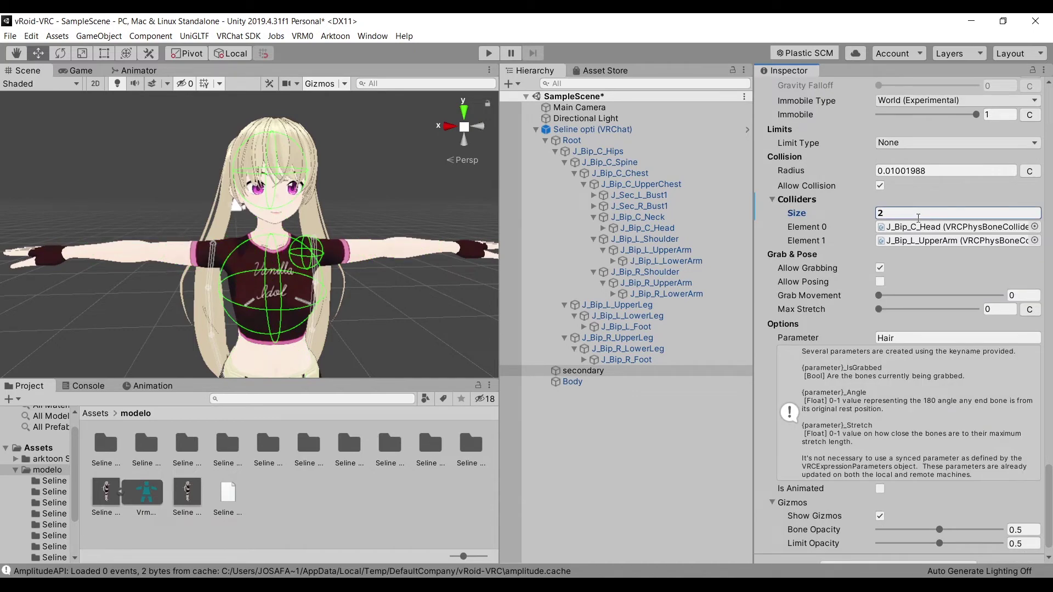
pyautogui.moveTo(640, 184); pyautogui.dragTo(956, 240)
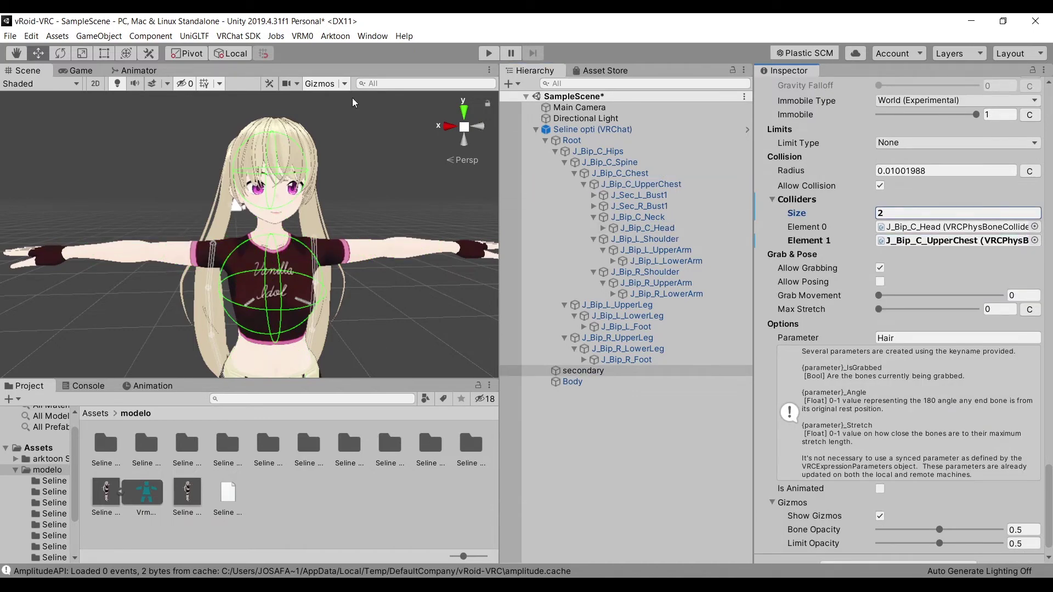
pyautogui.click(593, 130)
pyautogui.click(238, 36)
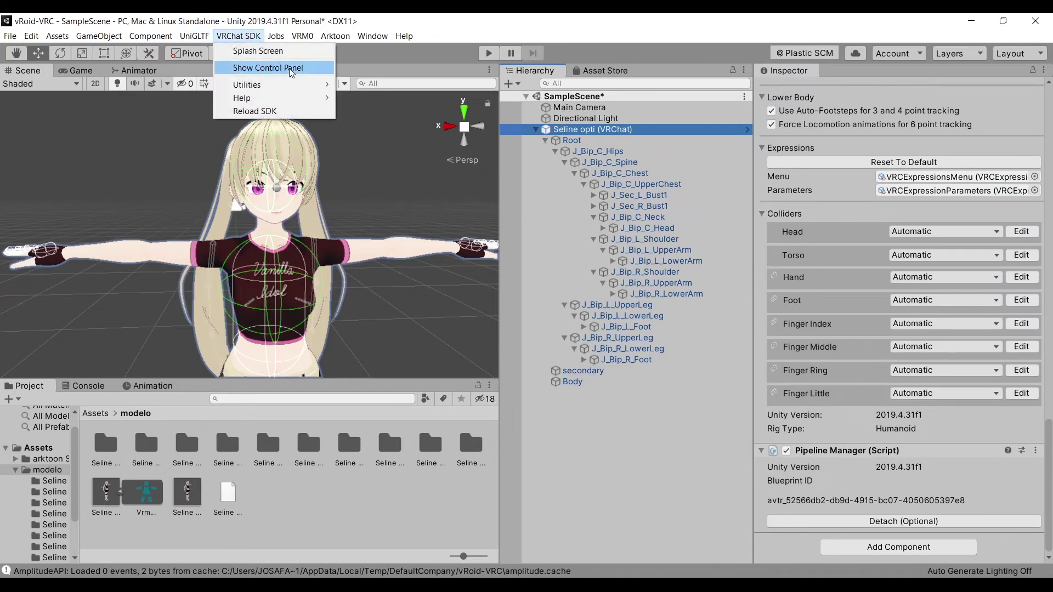
# Start Build & Publish for Windows from the VRChat SDK Control Panel.
pyautogui.click(269, 70)
pyautogui.moveTo(629, 59); pyautogui.dragTo(435, 31)
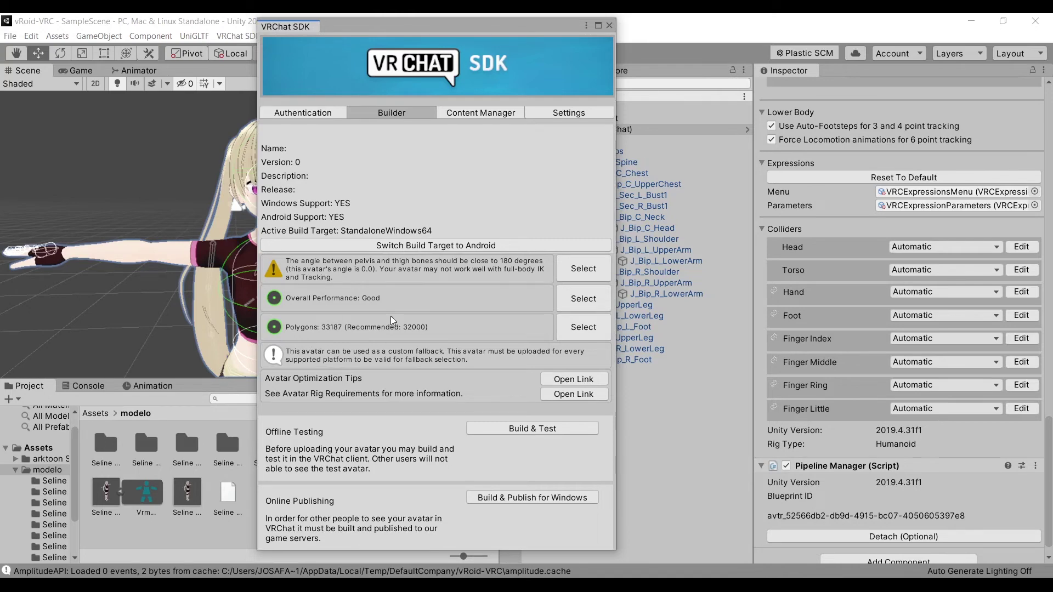
pyautogui.click(516, 497)
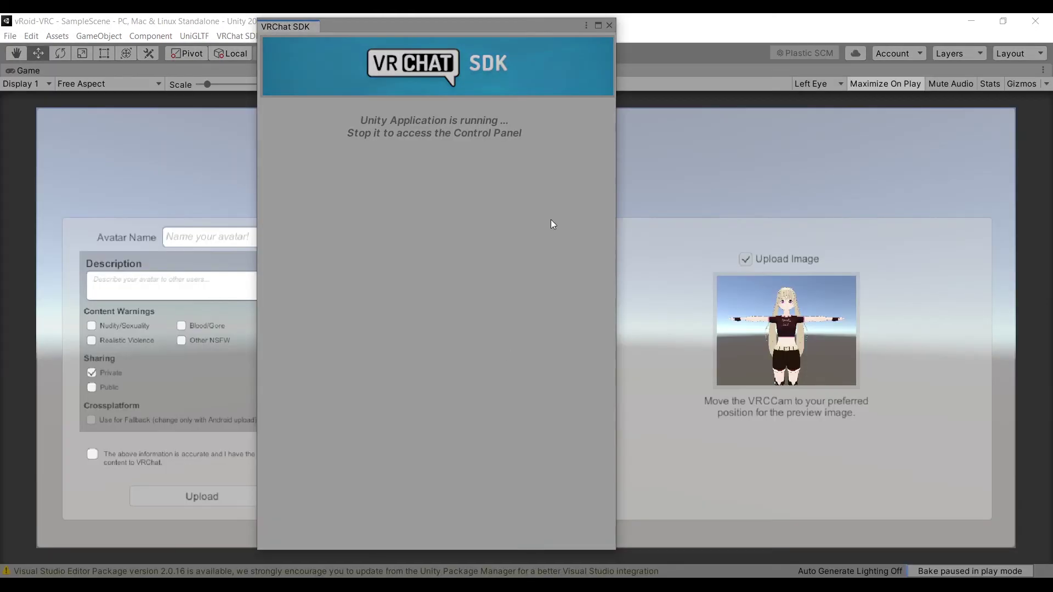
pyautogui.click(608, 25)
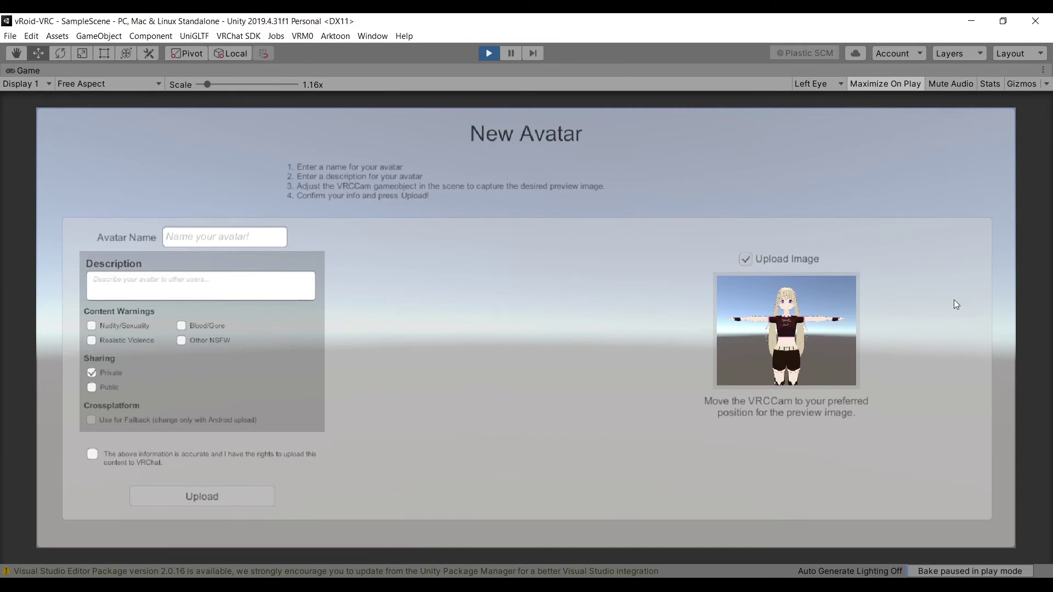
# Upload the avatar named 'Vanilla Idol' with description 'Idol', confirming content rights.
pyautogui.click(257, 242)
pyautogui.write('Vani')
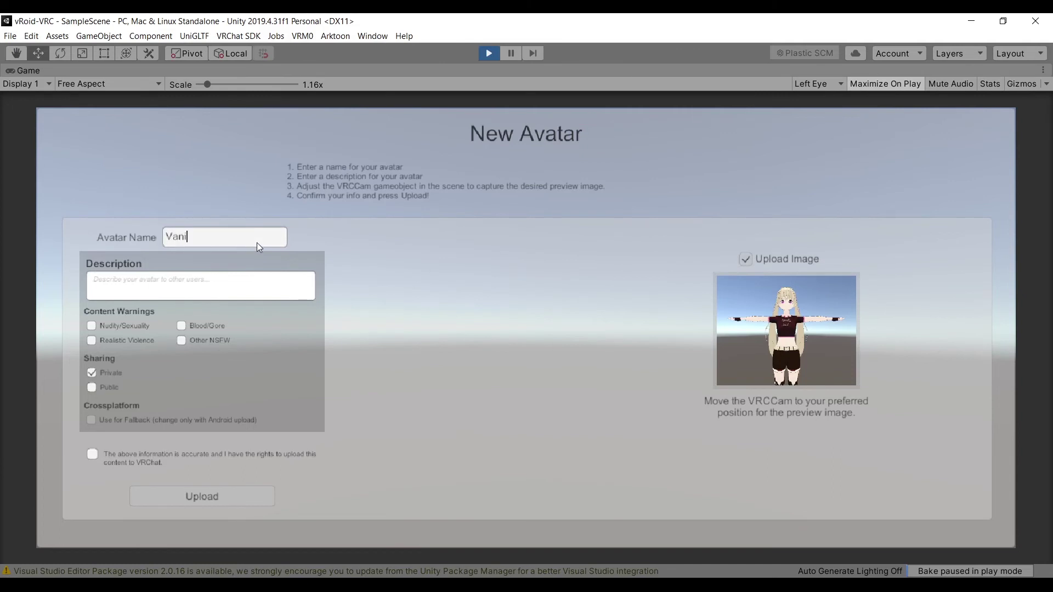
pyautogui.write('lla Idol')
pyautogui.click(186, 285)
pyautogui.write('Idol')
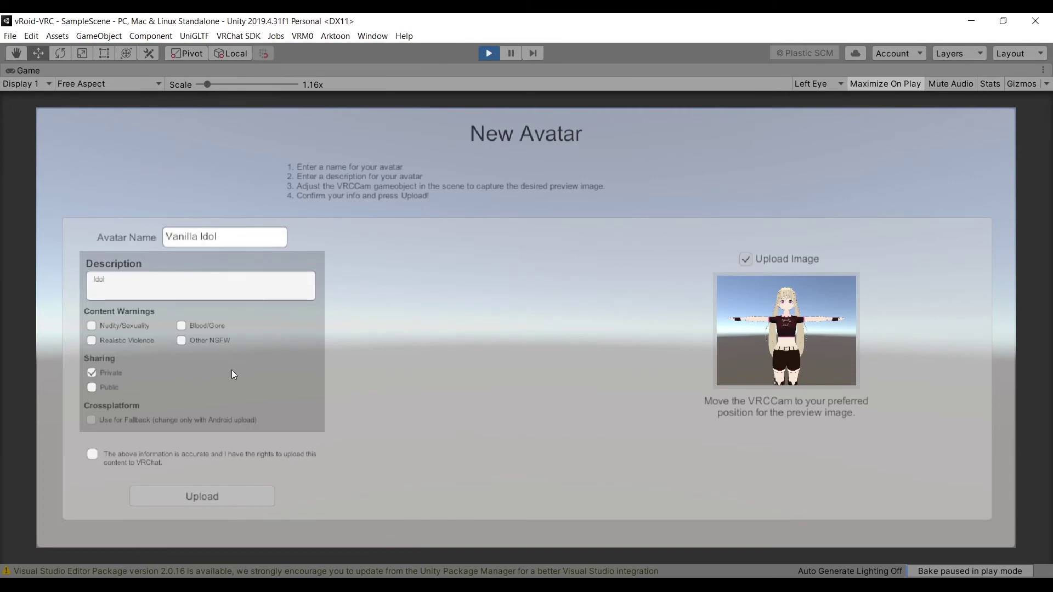
pyautogui.click(97, 453)
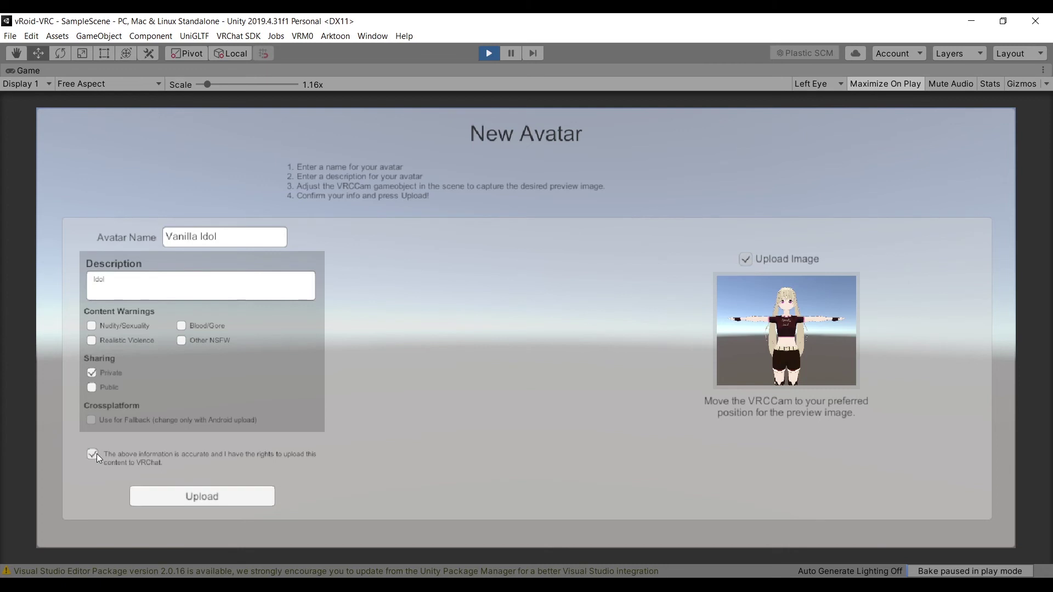
pyautogui.click(203, 491)
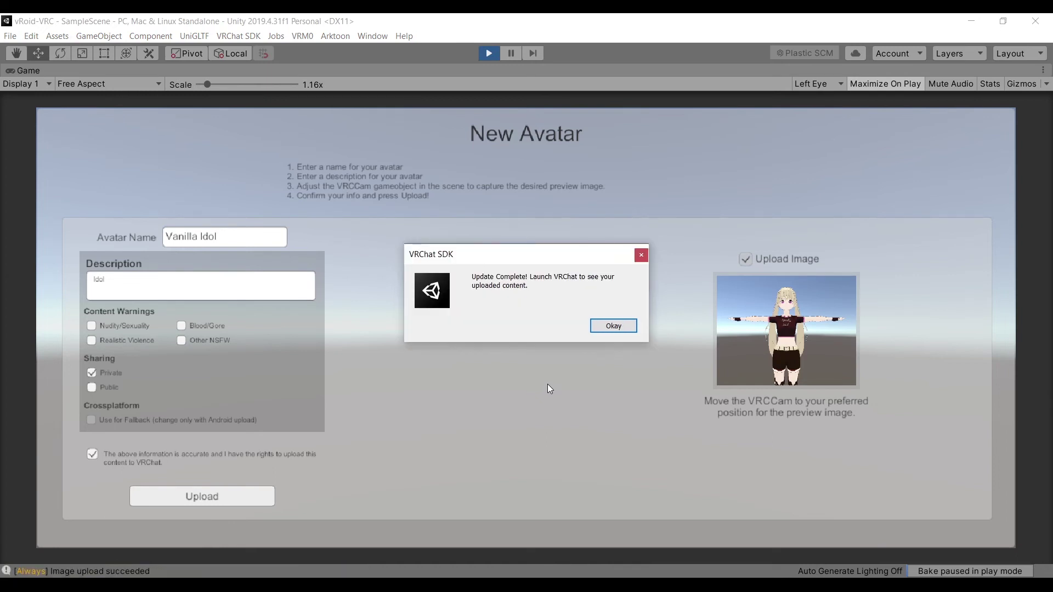
pyautogui.click(616, 327)
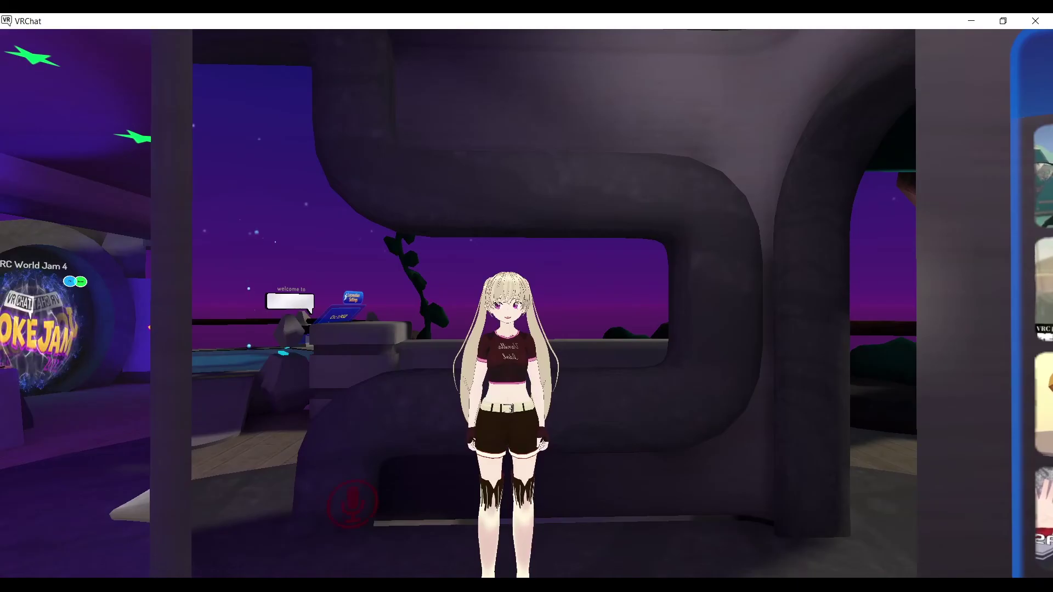
# Walk up to the mirror and browse the avatar's facial expression options.
pyautogui.press('Escape')
pyautogui.press('w')
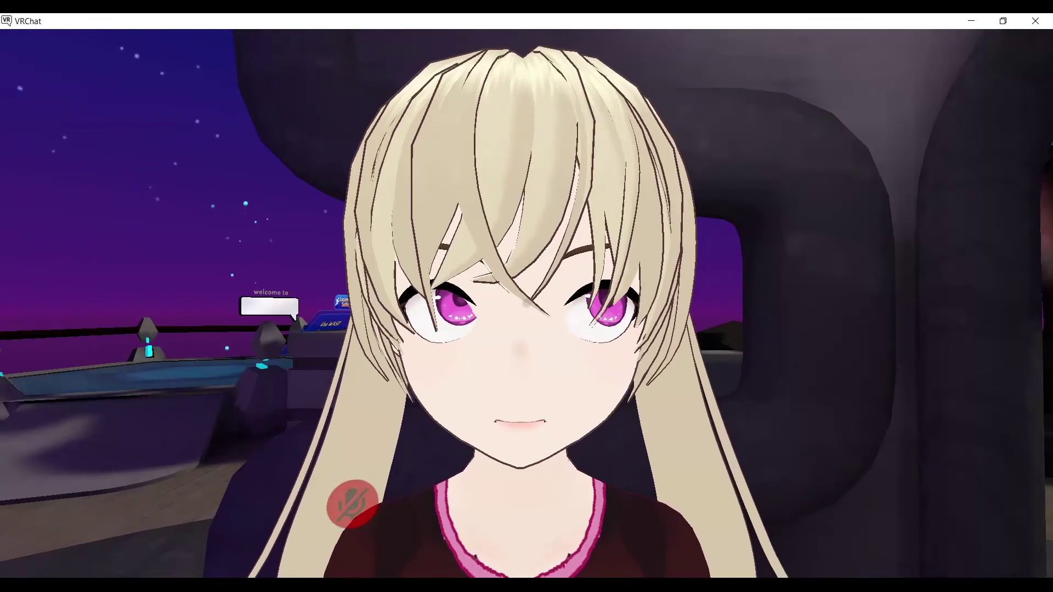
pyautogui.press('Escape')
pyautogui.click(677, 433)
pyautogui.click(695, 289)
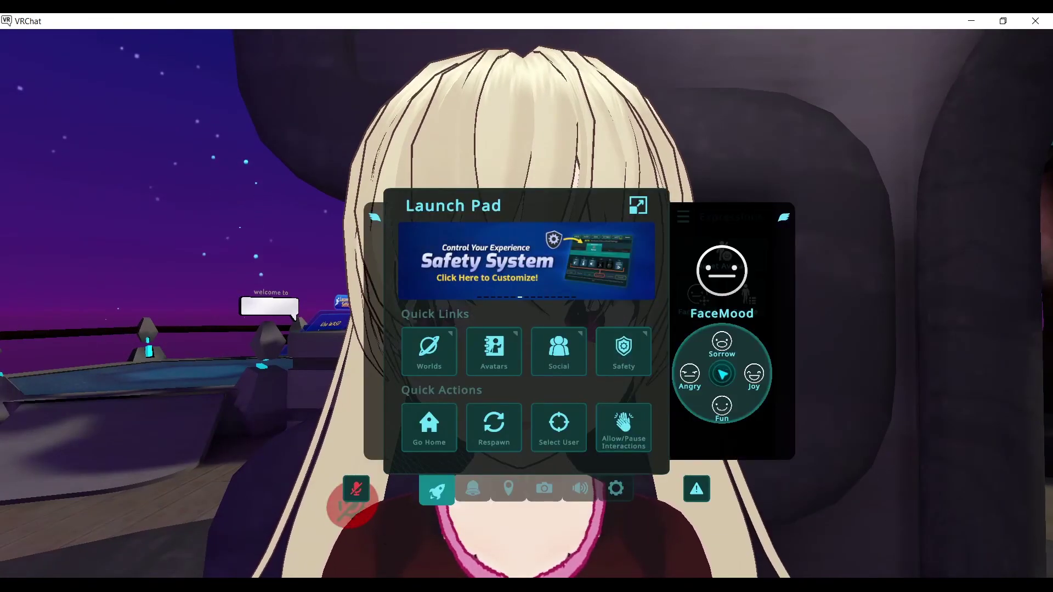
pyautogui.press('Escape')
# Toggle the microphone to test lip sync and step back to see the full body.
pyautogui.press('v')
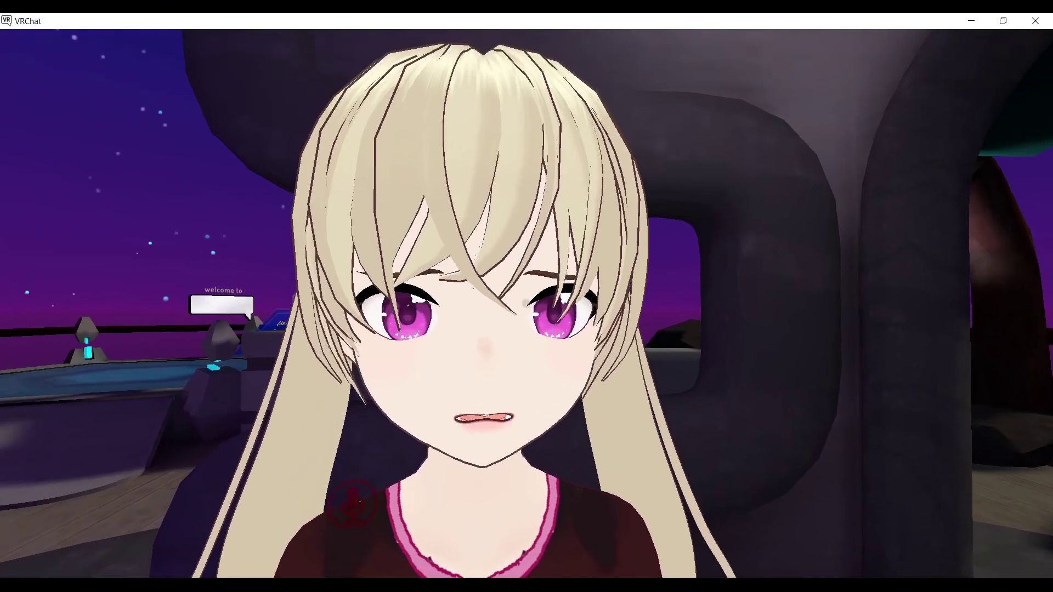
pyautogui.press('Escape')
pyautogui.press('Escape')
pyautogui.press('Escape')
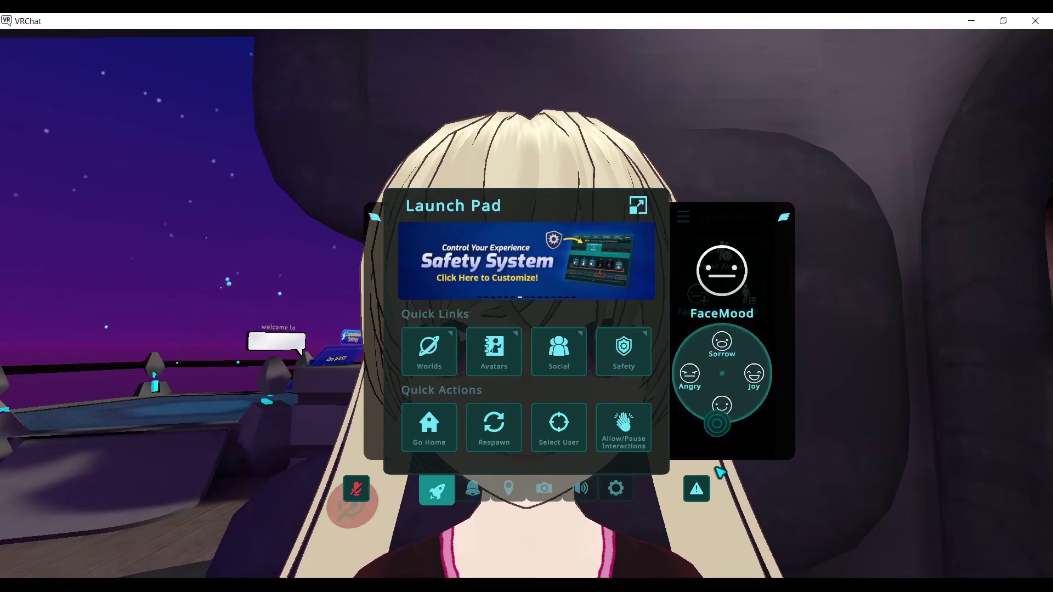
pyautogui.press('Escape')
pyautogui.press('v')
pyautogui.press('s')
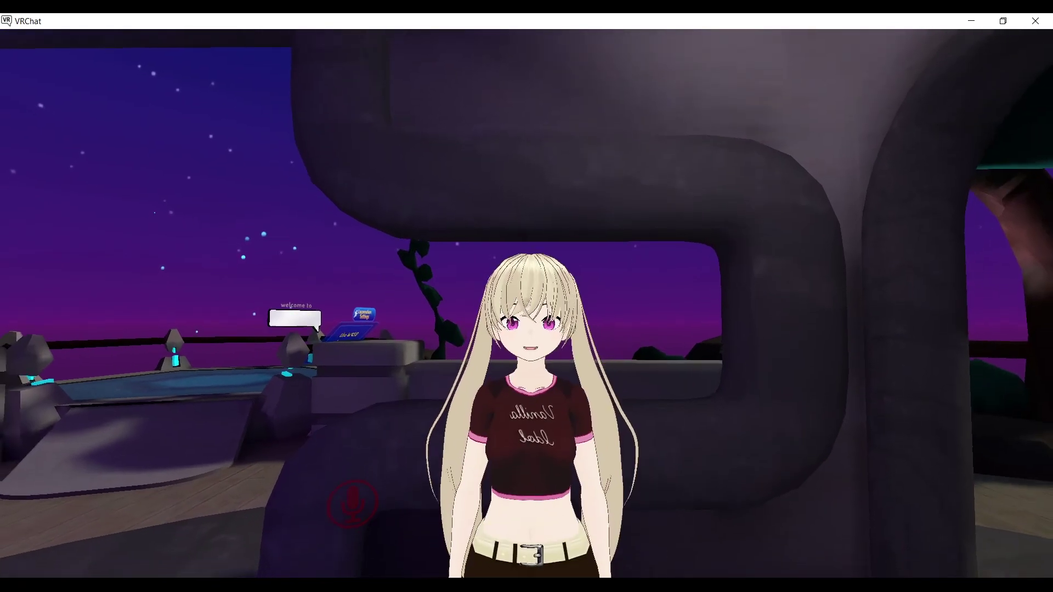
pyautogui.press('v')
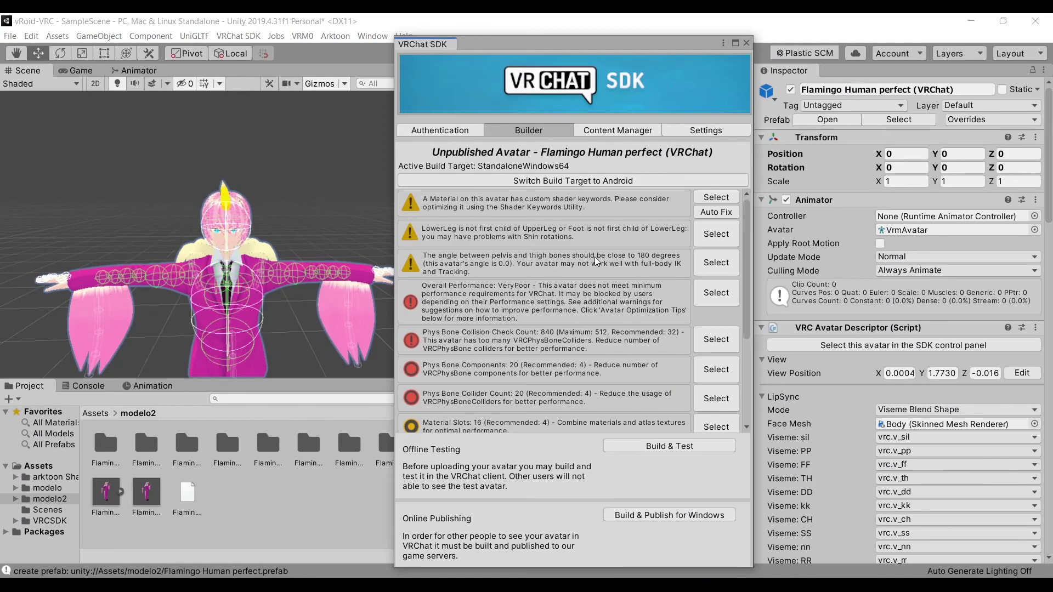
# Review the Piranyoso avatar's Excellent rating and 10624 polygons in the SDK Builder.
pyautogui.moveTo(745, 241); pyautogui.dragTo(752, 342)
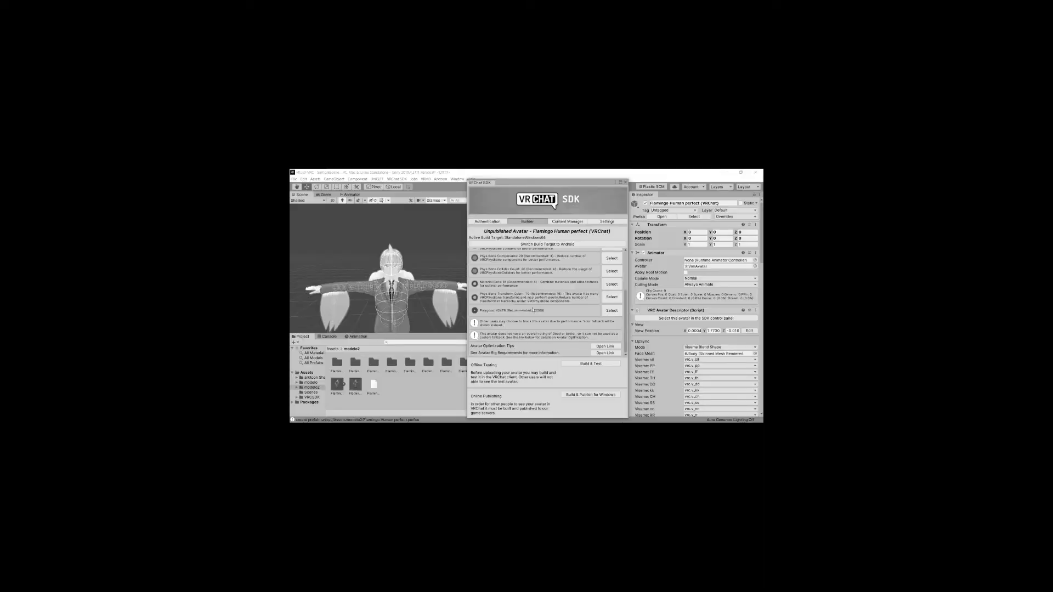
pyautogui.click(238, 36)
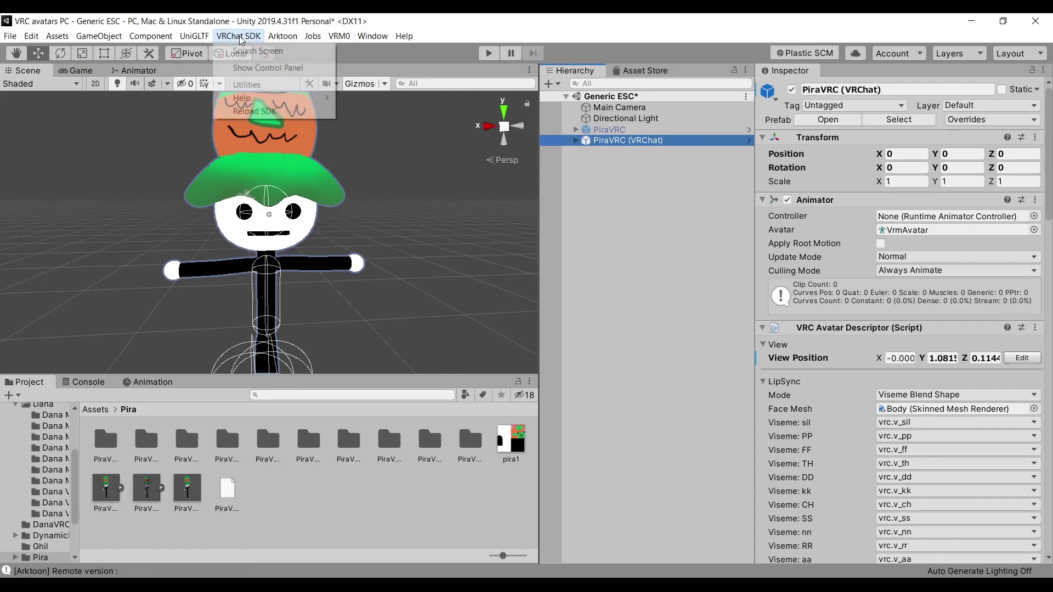
pyautogui.click(274, 68)
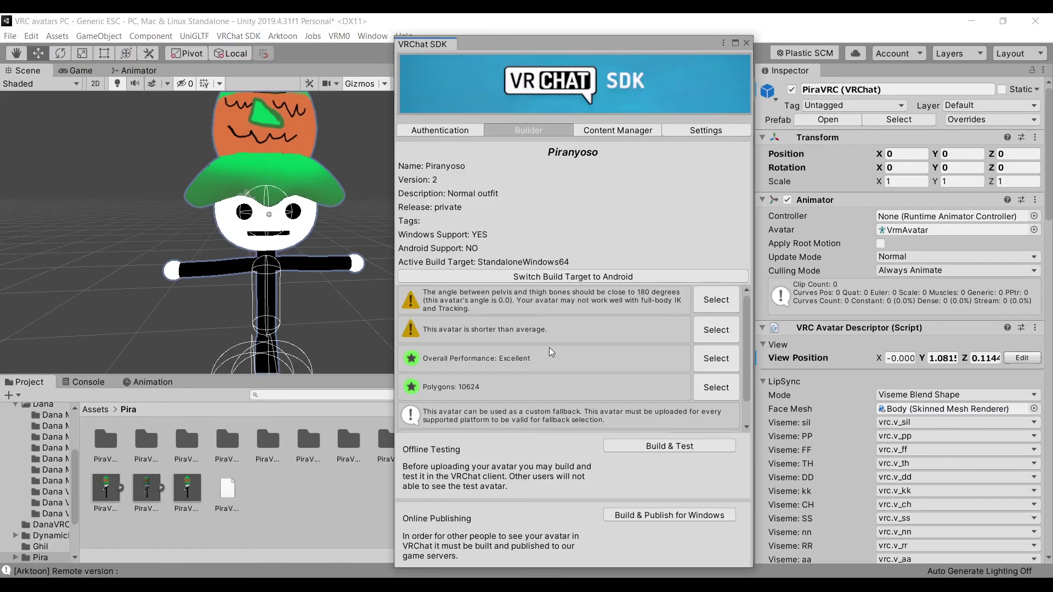
pyautogui.scroll(-2, 543, 346)
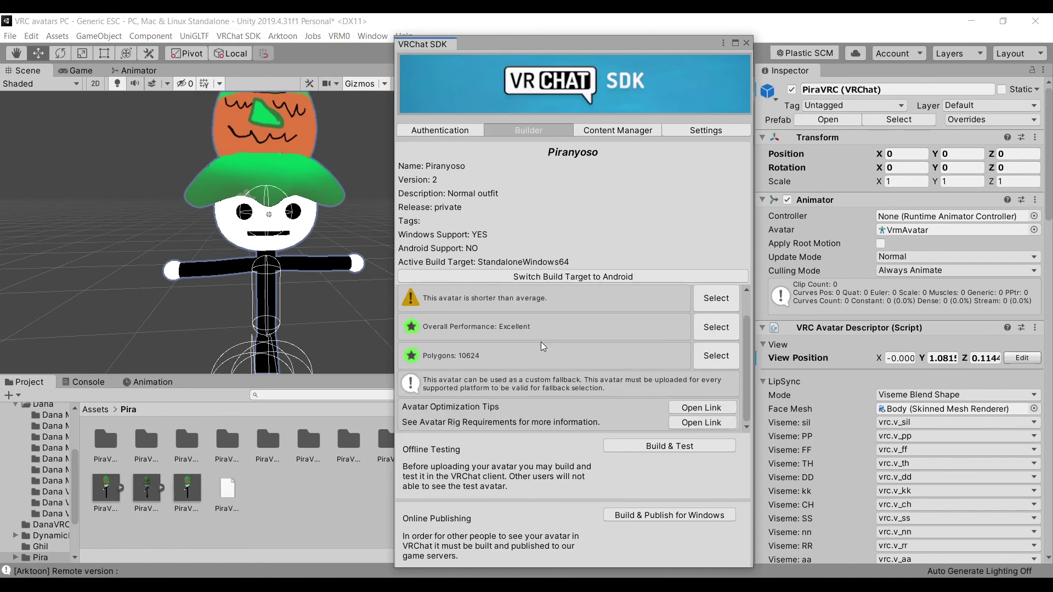